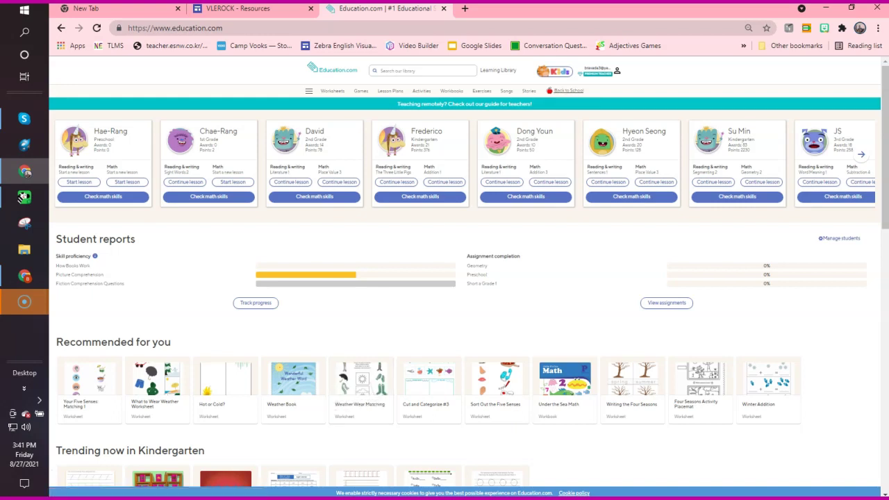
Step: Open the first student's profile for editing from the student list and choose the yellow monster avatar
mouse_move(604, 70)
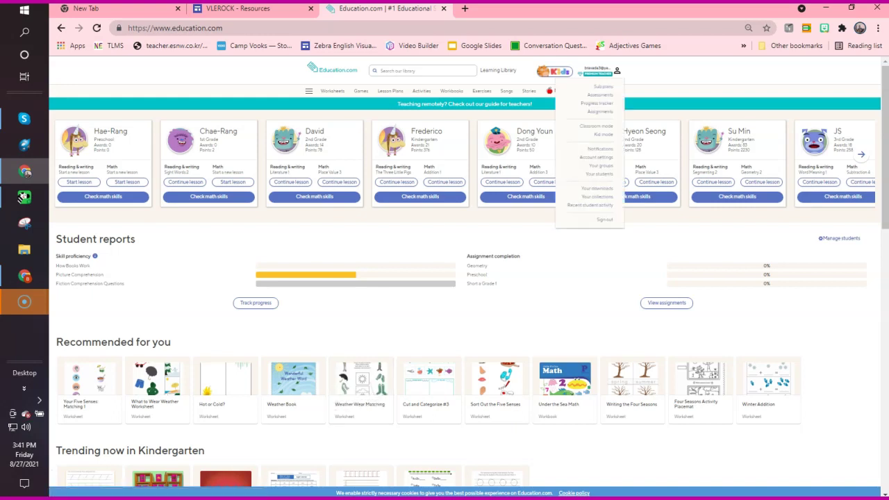
left_click(598, 174)
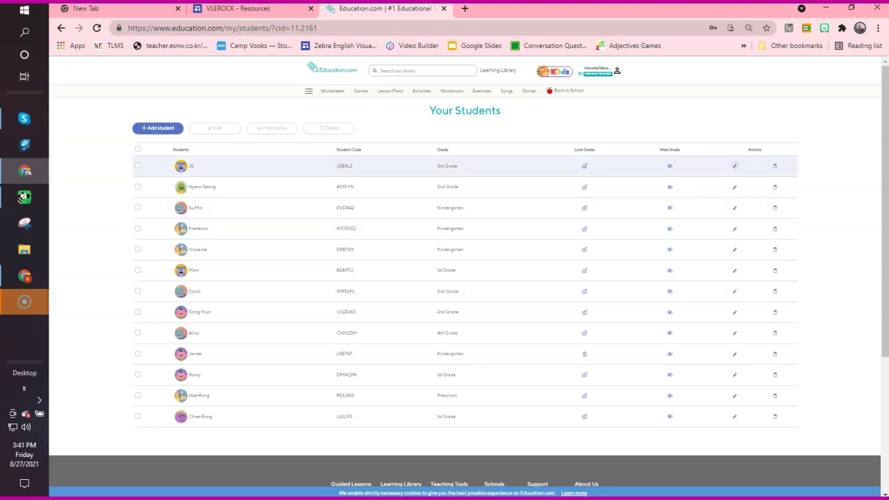
left_click(734, 166)
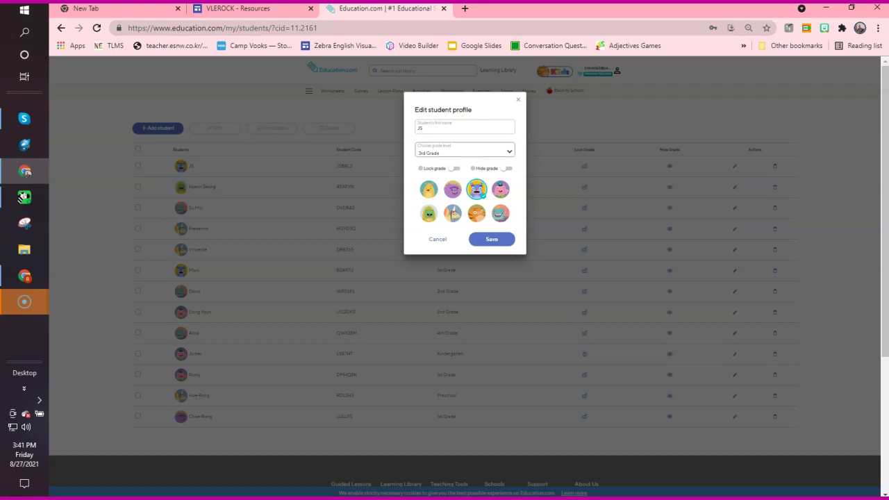
left_click(452, 188)
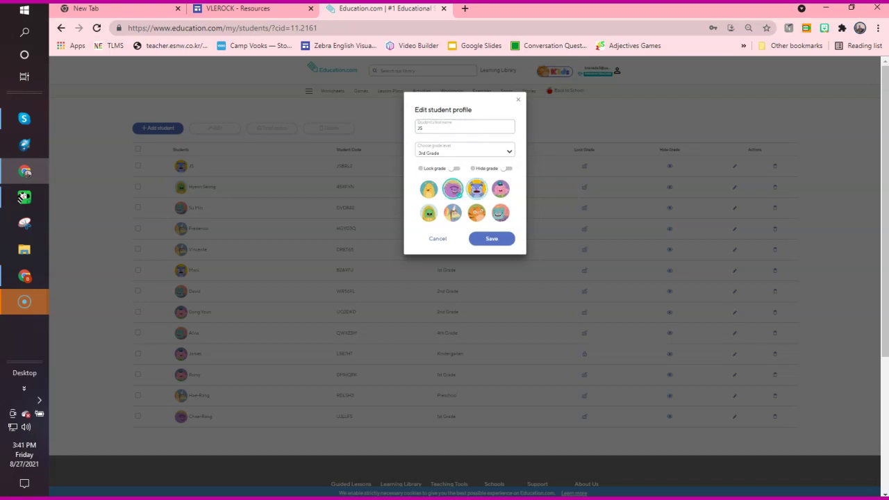
left_click(476, 188)
left_click(500, 188)
left_click(429, 188)
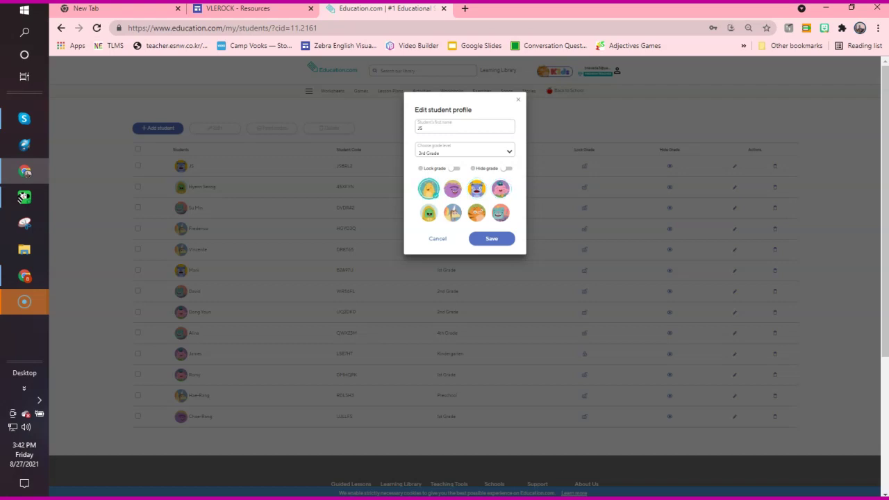
Step: Keep the student's grade level at 3rd Grade and save the profile
left_click(465, 150)
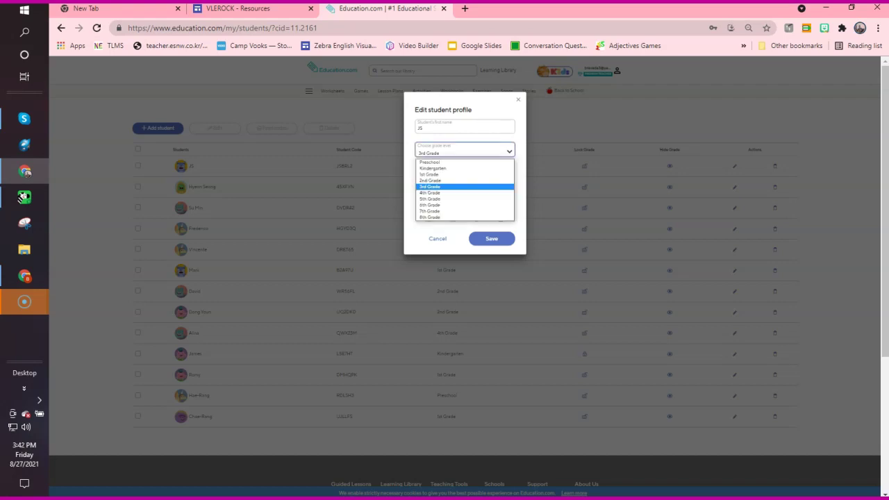
left_click(465, 151)
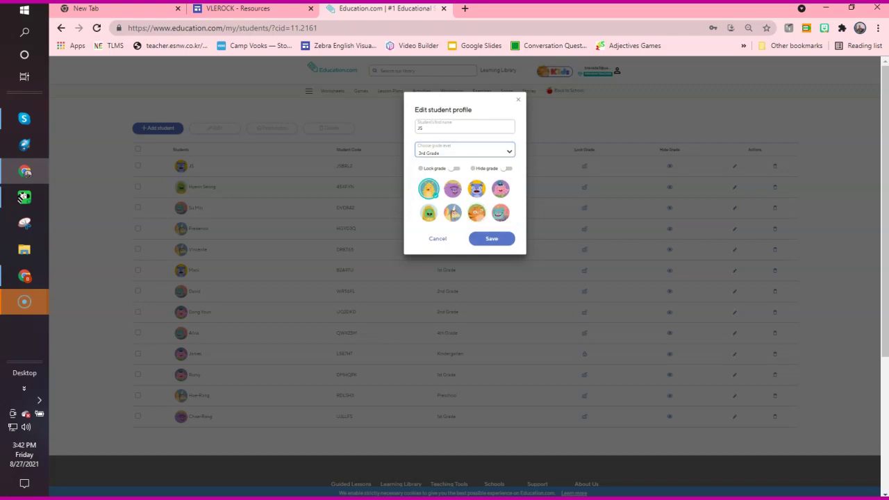
left_click(465, 151)
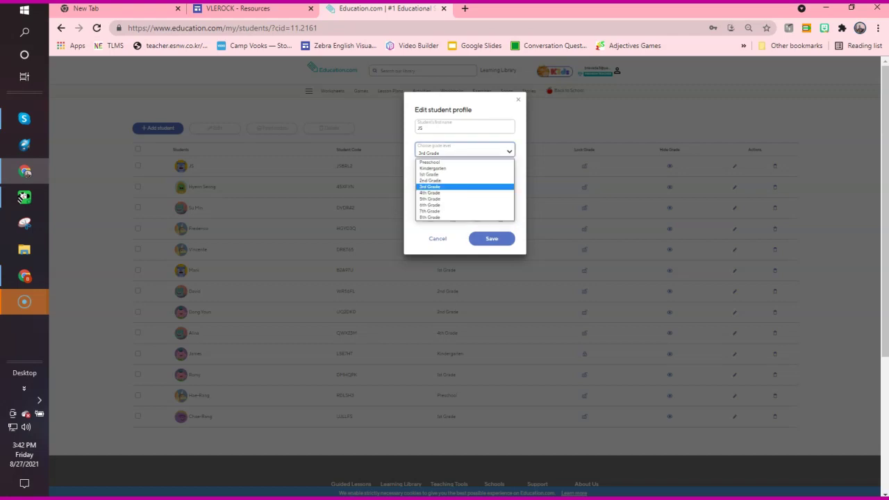
key("Return")
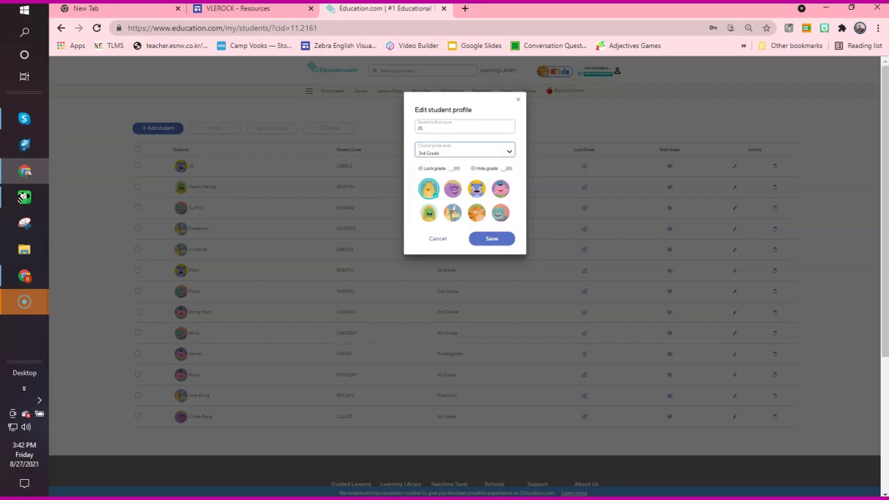
key("Return")
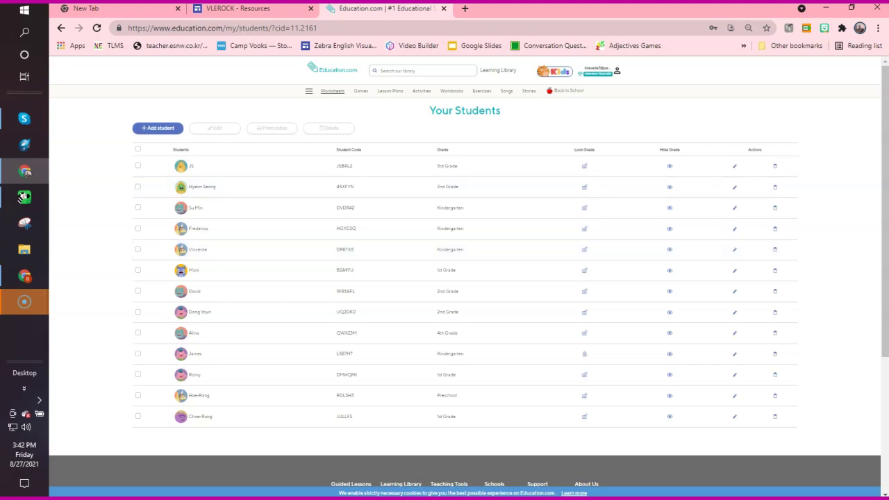
Step: Browse the printable worksheets and online games, ending on the guided lessons of the learning library
left_click(331, 91)
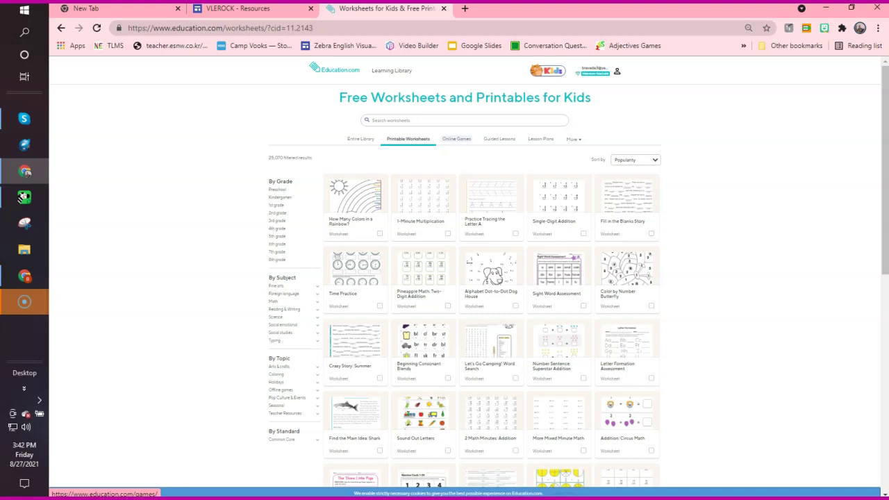
left_click(456, 139)
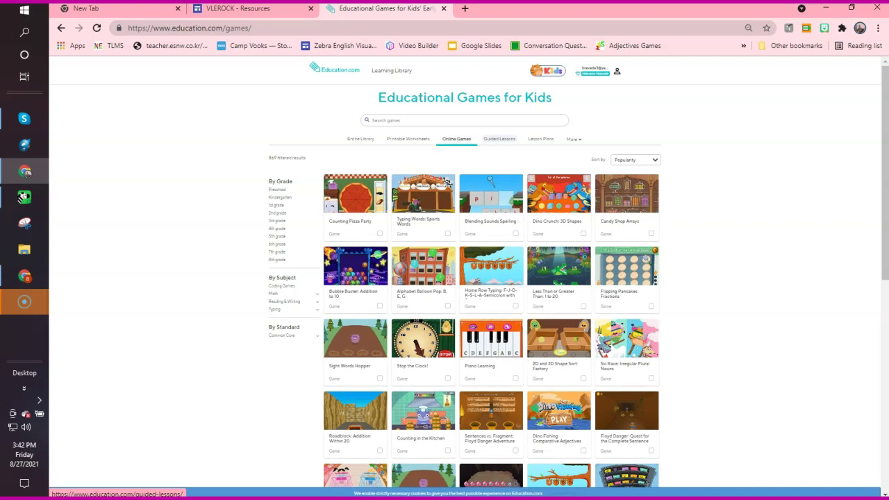
left_click(499, 139)
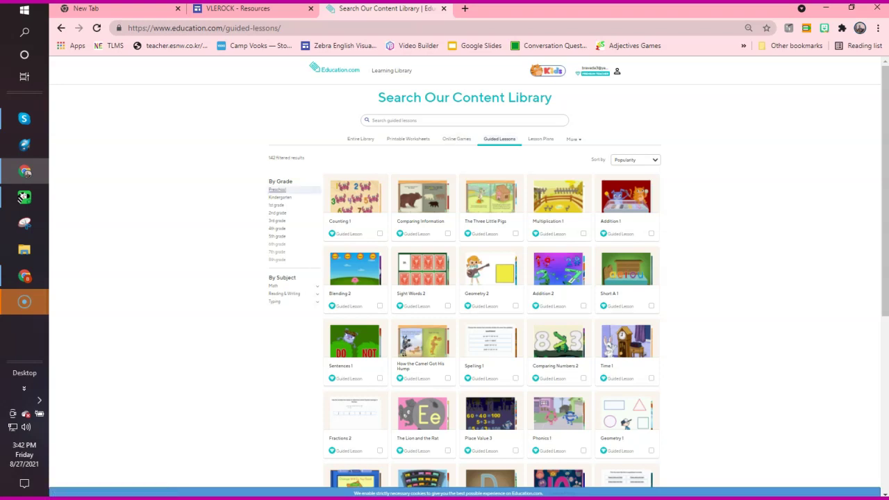
Step: Filter the guided lessons by Kindergarten and Reading & Writing and open the Comparing Information lesson
left_click(279, 197)
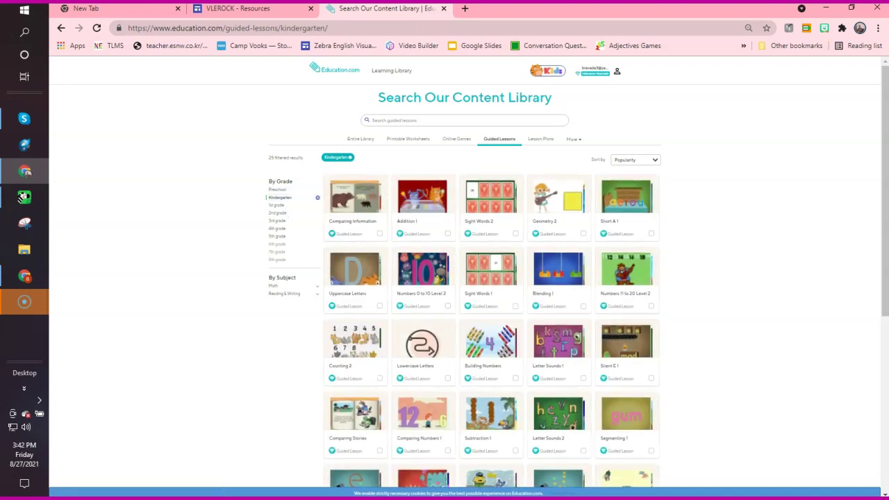
left_click(284, 294)
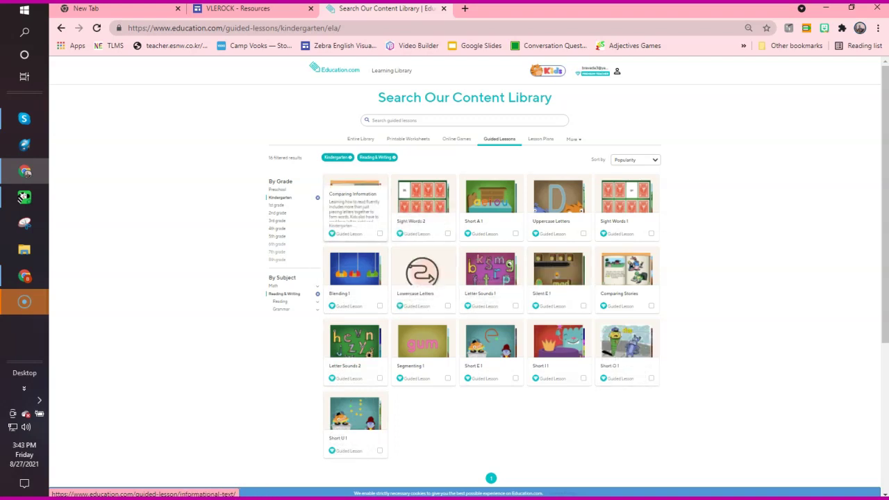
left_click(354, 208)
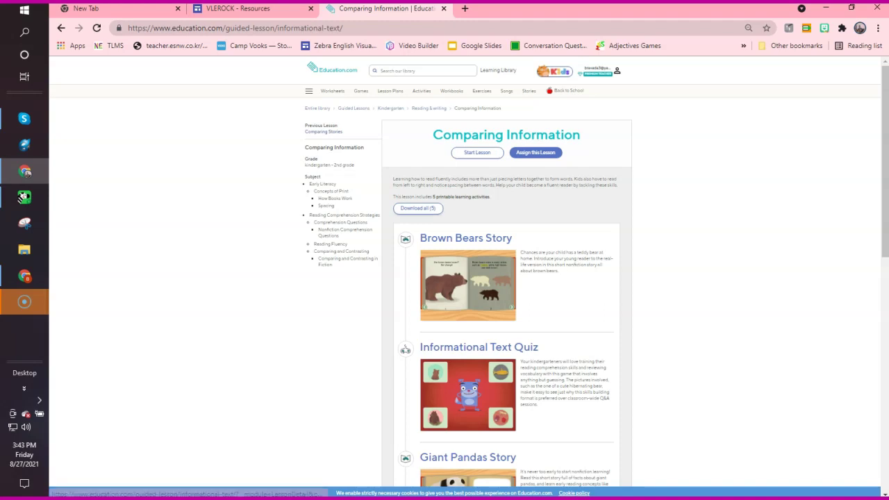
Step: Open the PDF of the lesson's printable activities and look through all its pages, returning to the first
left_click(477, 153)
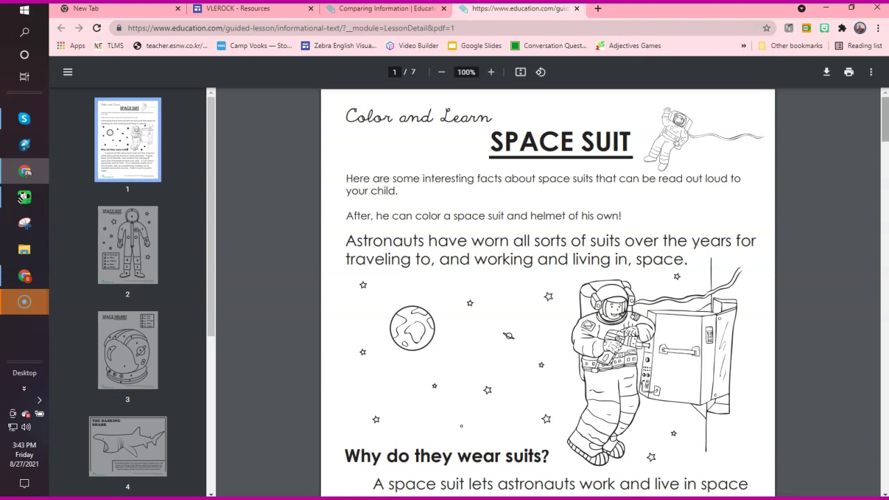
scroll(548, 291, "down", 10)
scroll(548, 292, "down", 11)
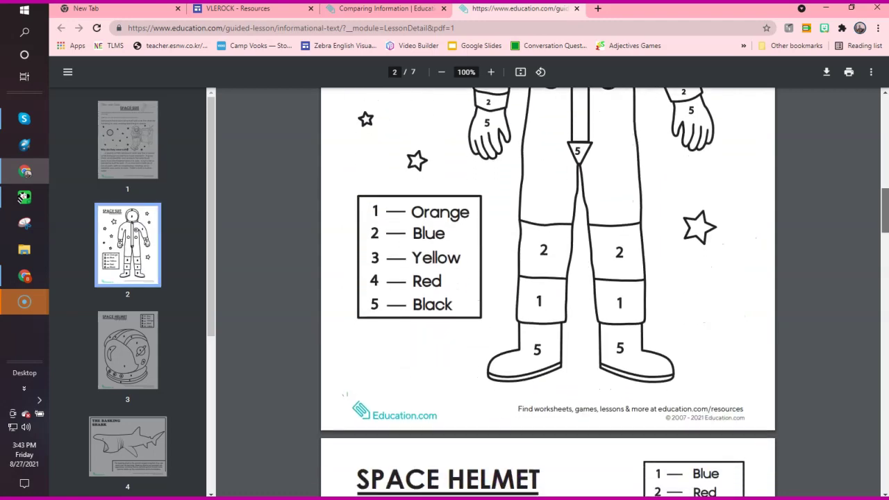
scroll(548, 292, "down", 10)
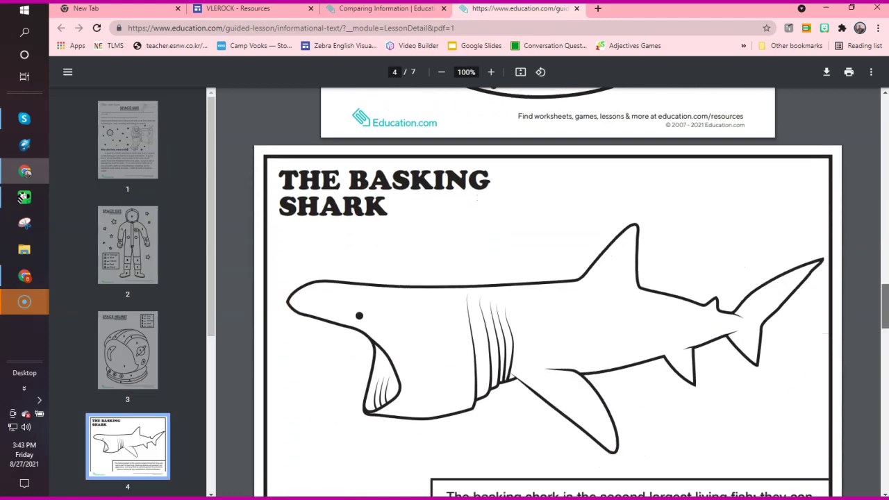
scroll(548, 291, "down", 12)
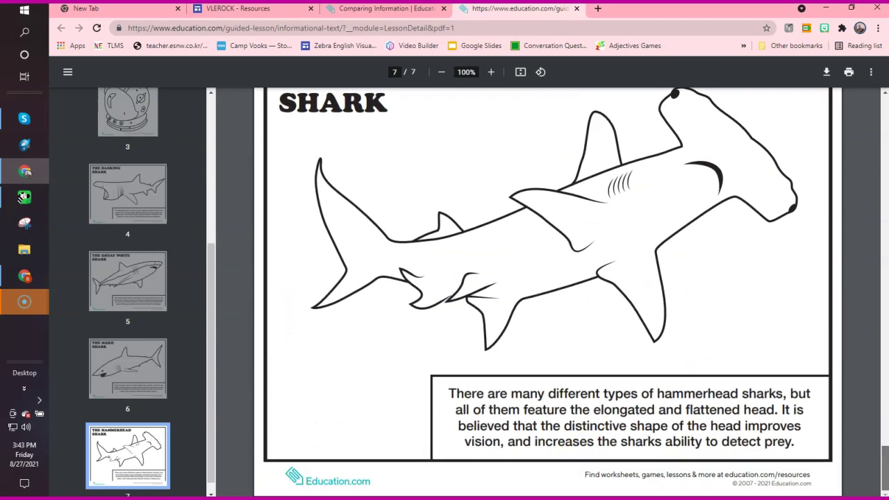
scroll(548, 291, "up", 20)
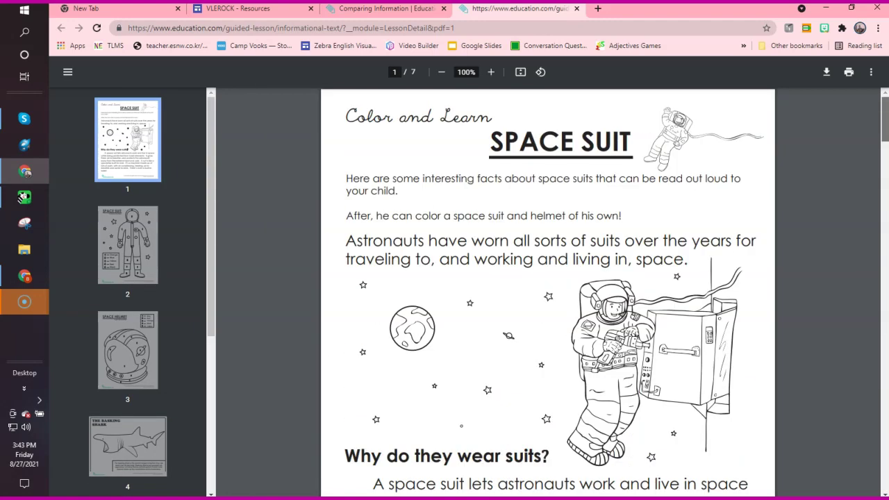
scroll(548, 292, "down", 20)
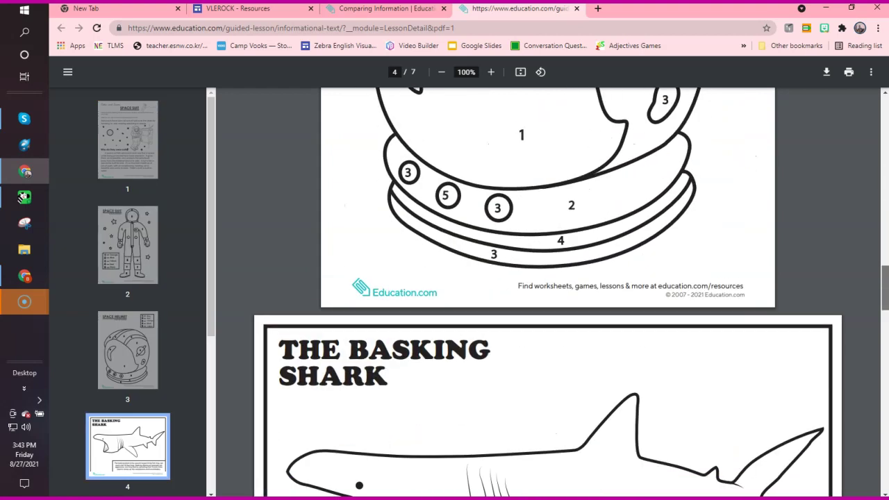
scroll(547, 291, "down", 10)
scroll(547, 291, "up", 20)
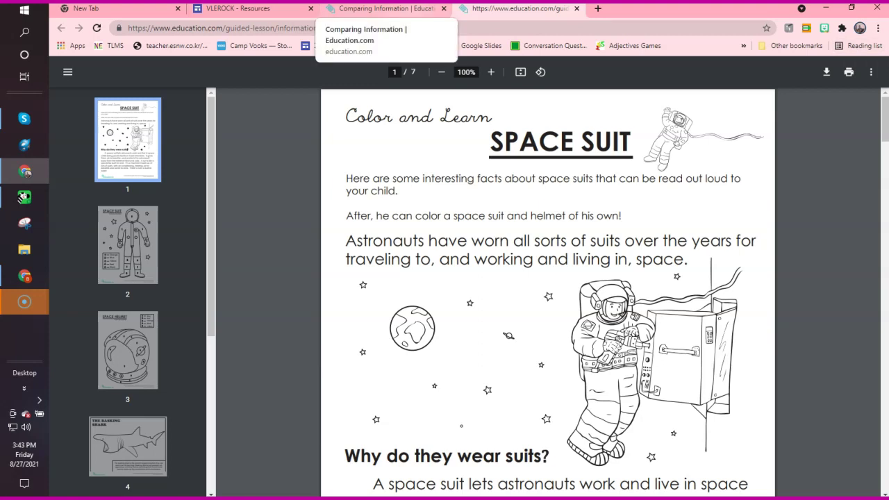
Step: Return to the Comparing Information lesson and start a new assignment for it named Sample
left_click(386, 8)
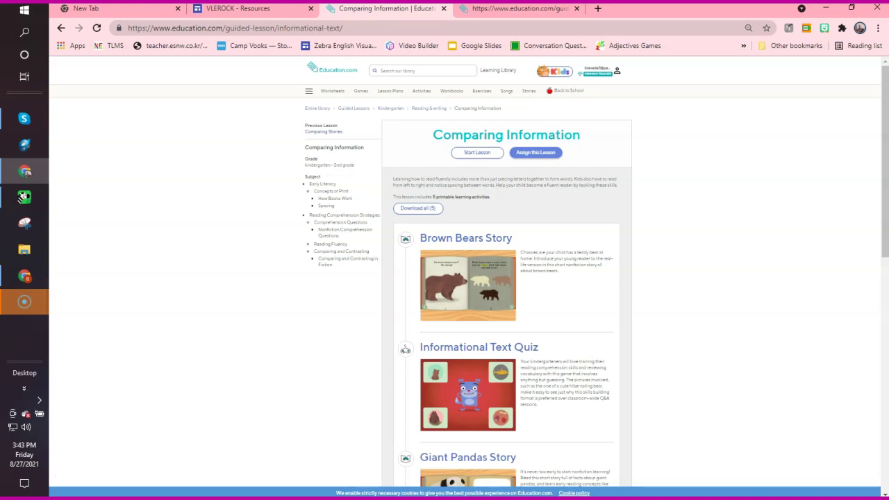
left_click(535, 152)
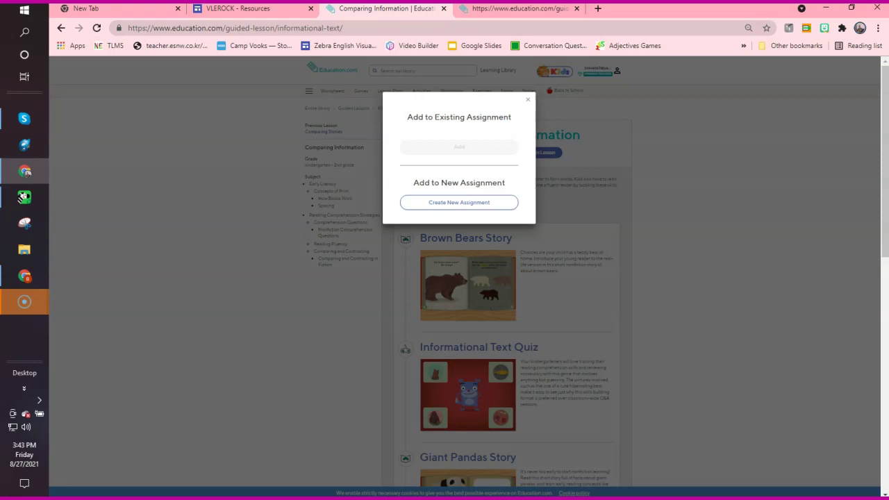
left_click(458, 202)
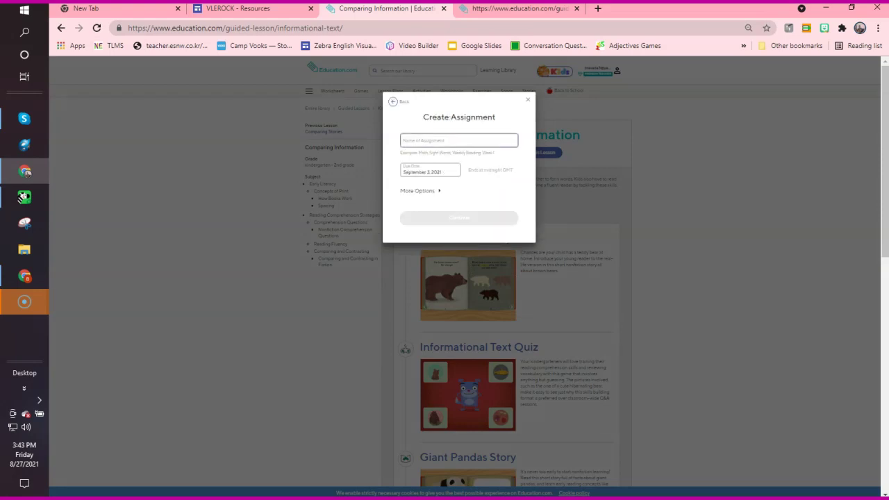
type("Sample")
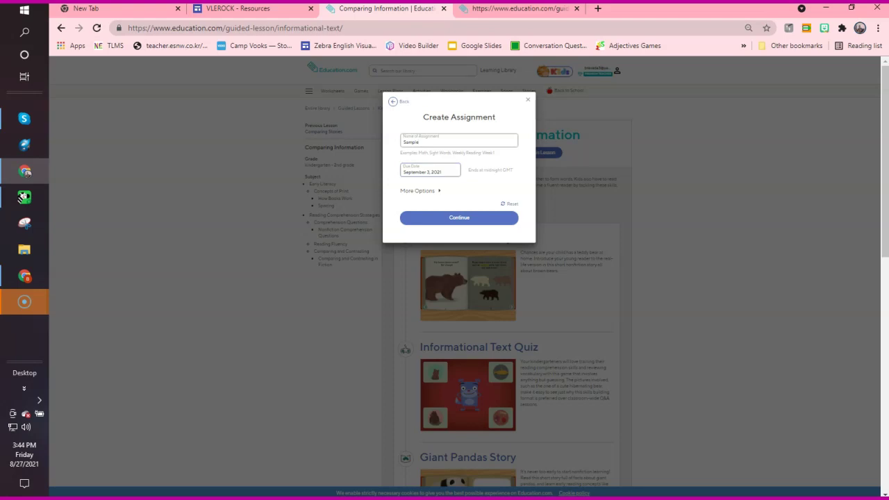
Step: Make the assignment mandatory with unlimited attempts and continue to choosing students
left_click(420, 191)
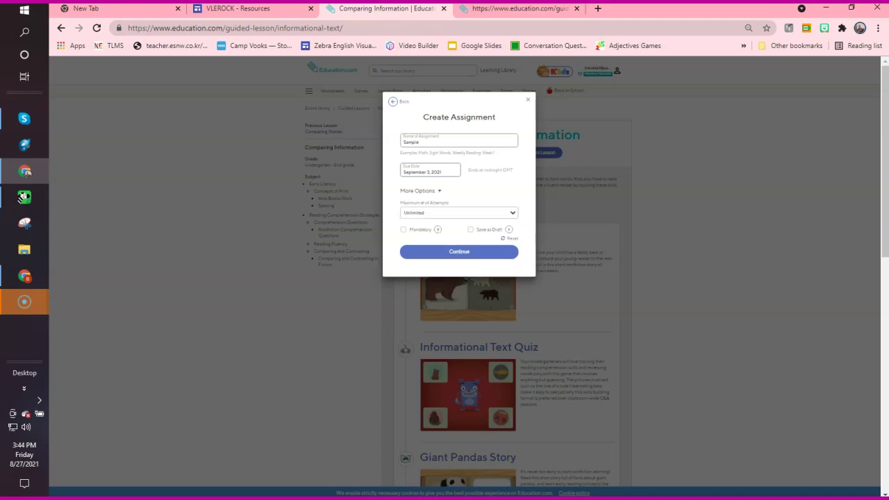
left_click(459, 213)
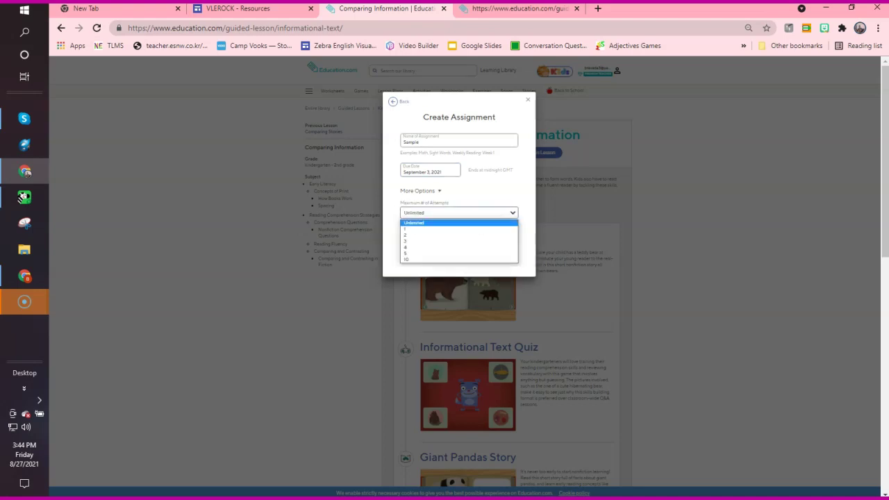
key("Return")
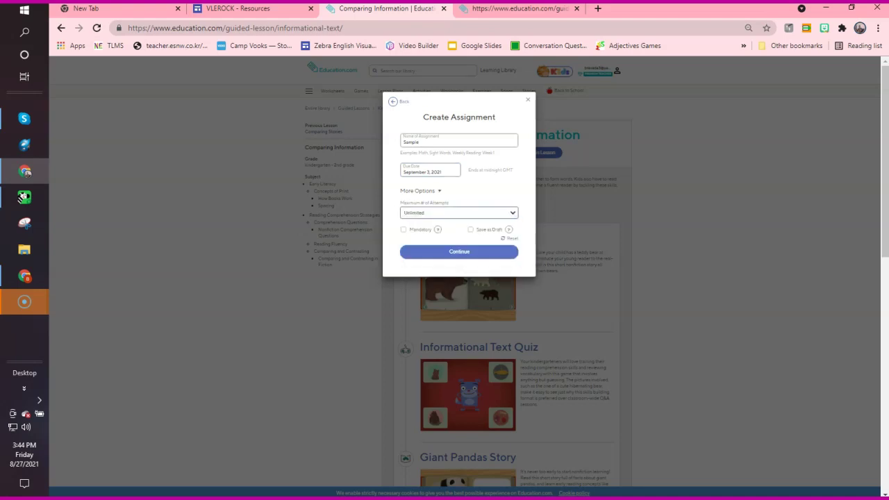
key("Tab")
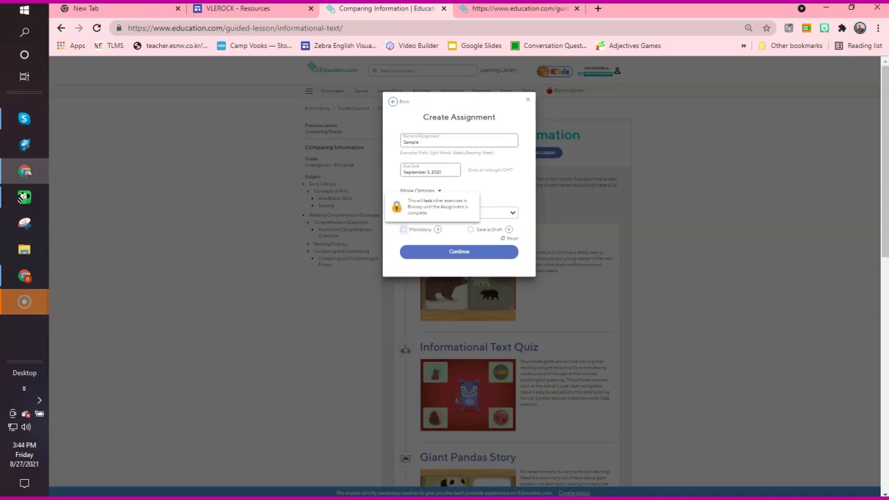
key("space")
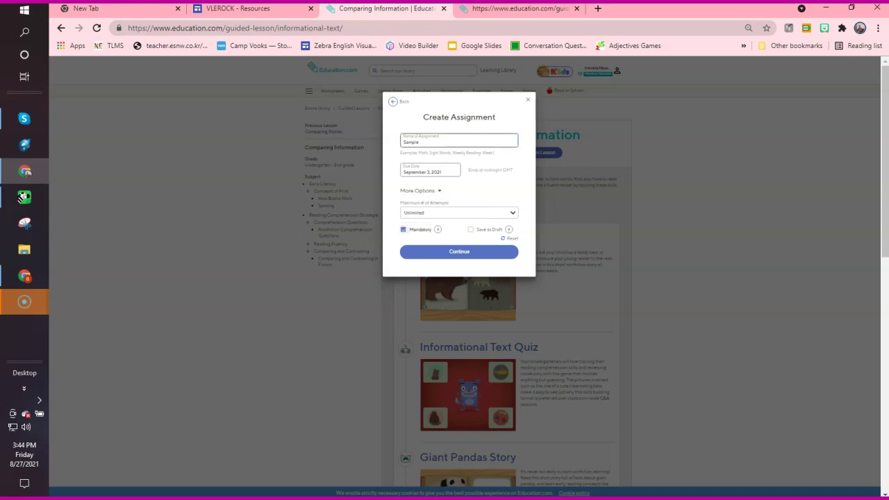
key("Tab")
key("Tab")
key("Tab")
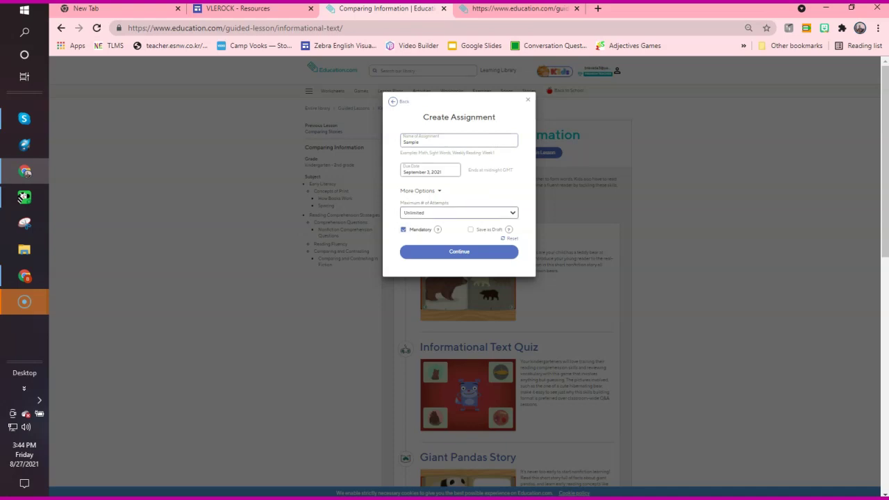
key("Tab")
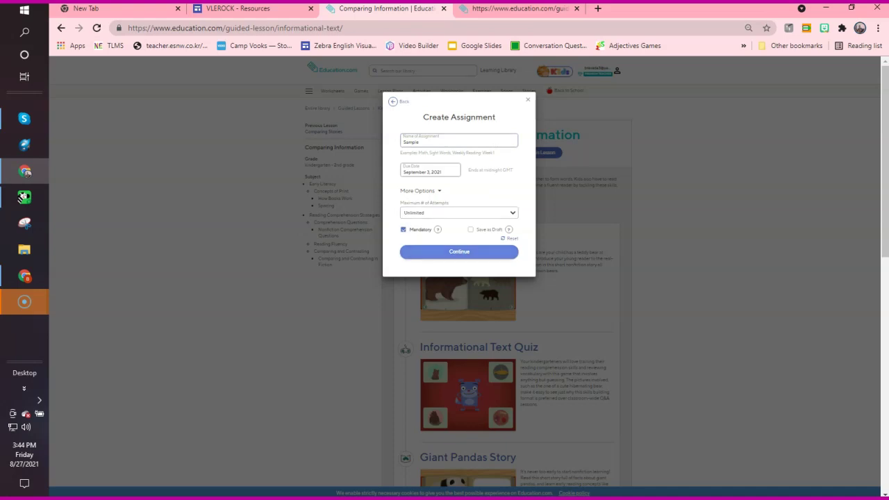
key("Return")
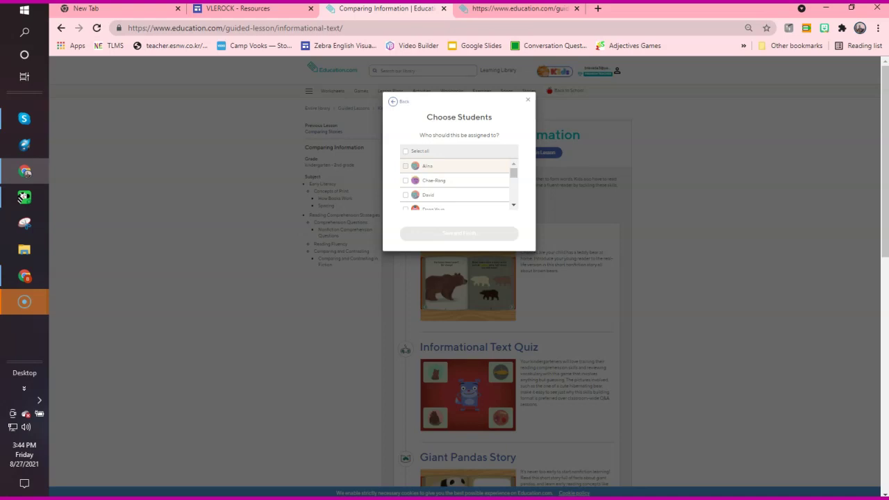
Step: Assign the Sample assignment to the first listed student, save it and return to the Comparing Information lesson
left_click(405, 166)
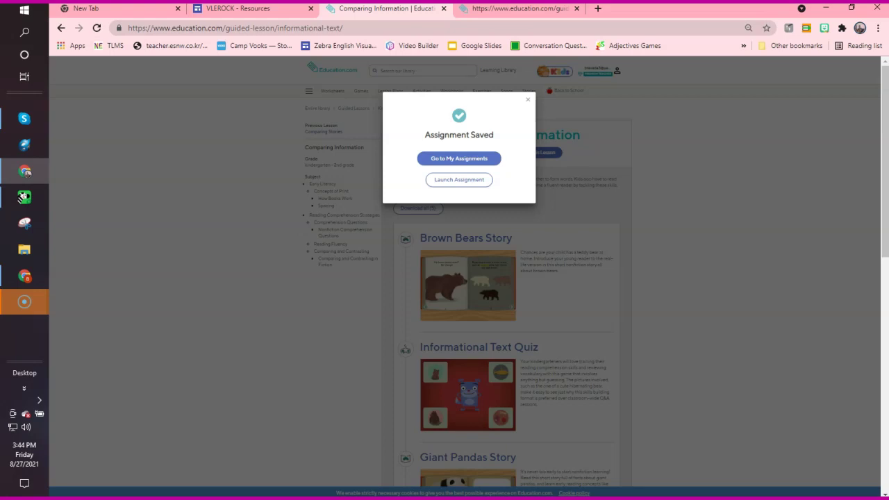
left_click(527, 100)
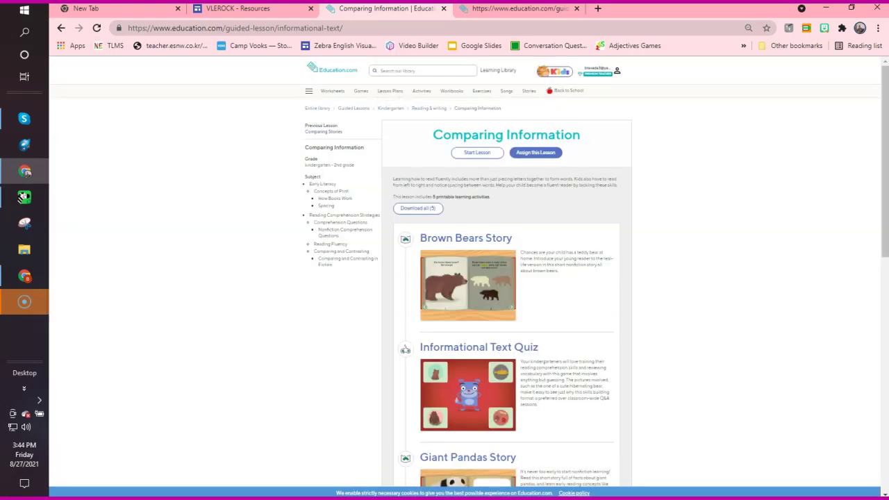
Step: View the Classroom Mode page from the account options and return to the Comparing Information lesson
mouse_move(606, 72)
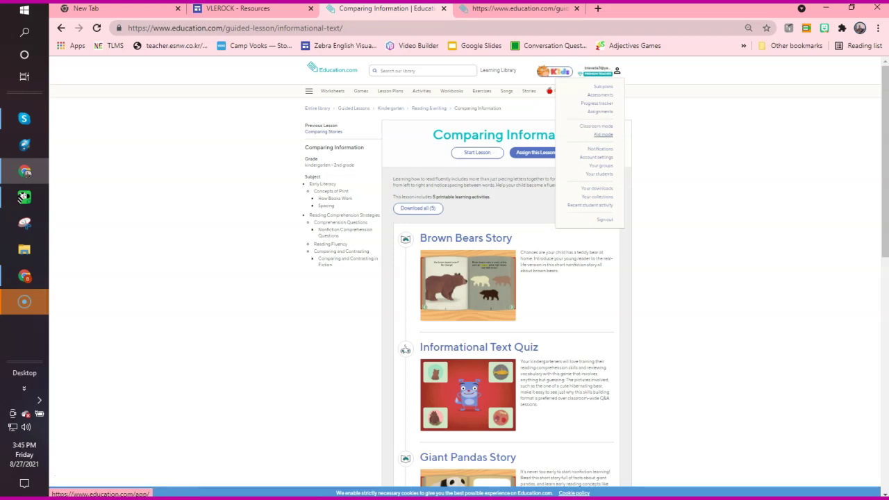
left_click(595, 126)
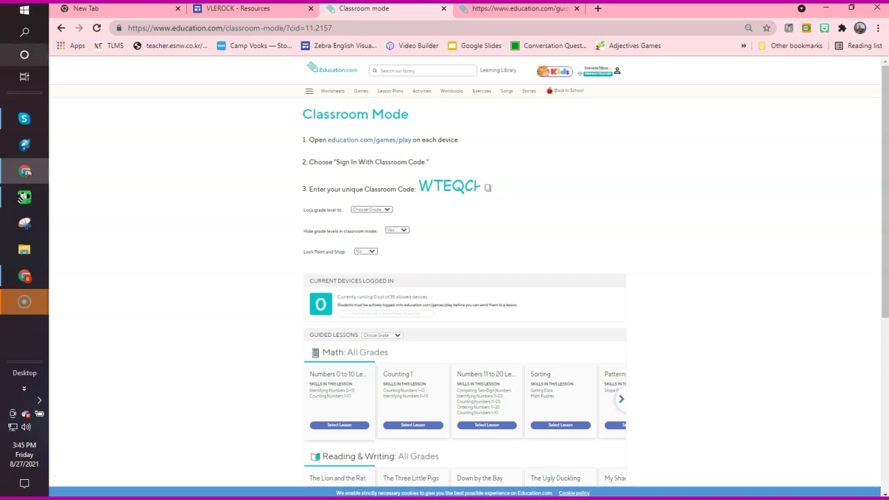
left_click(61, 28)
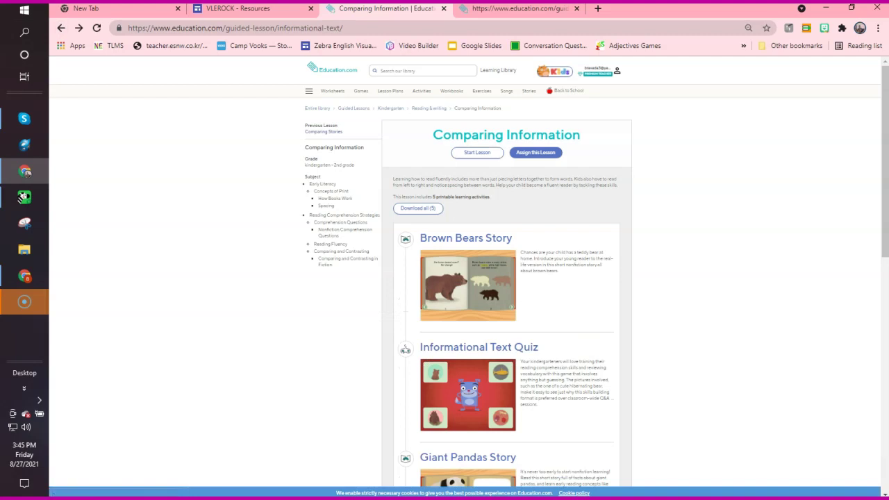
Step: Launch kid mode on this device as the assigned student and open the Sample assignment
left_click(606, 71)
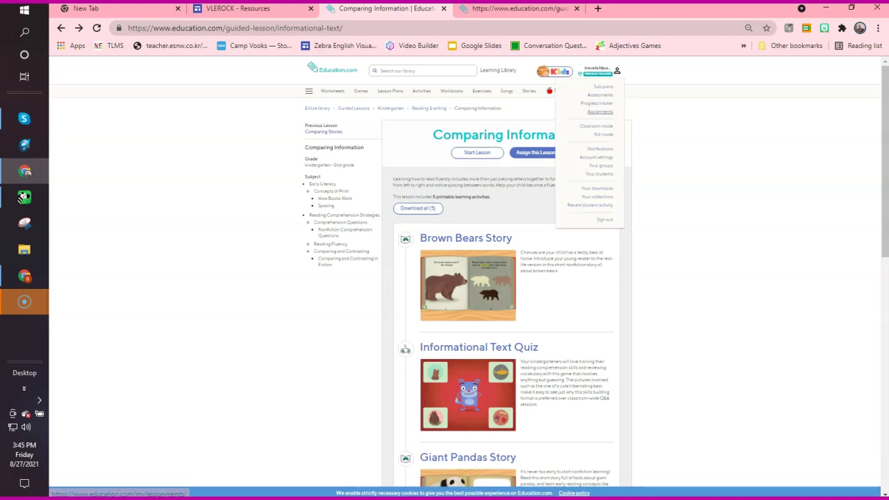
left_click(603, 134)
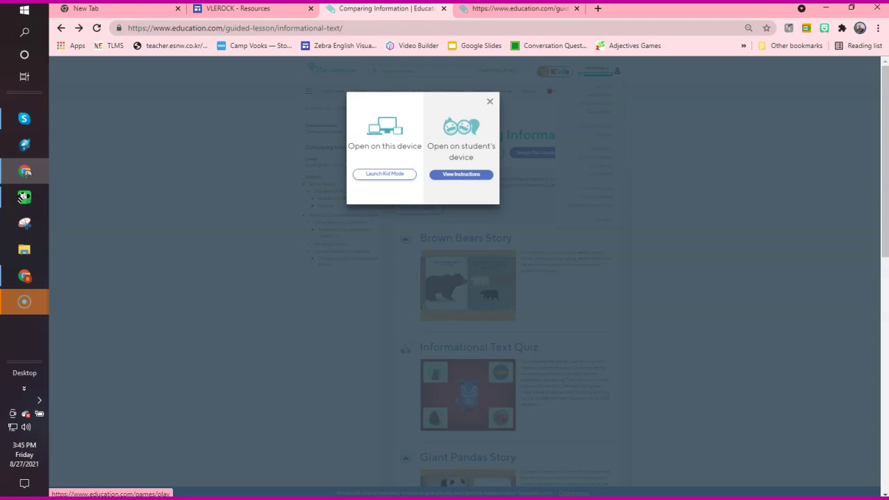
left_click(384, 174)
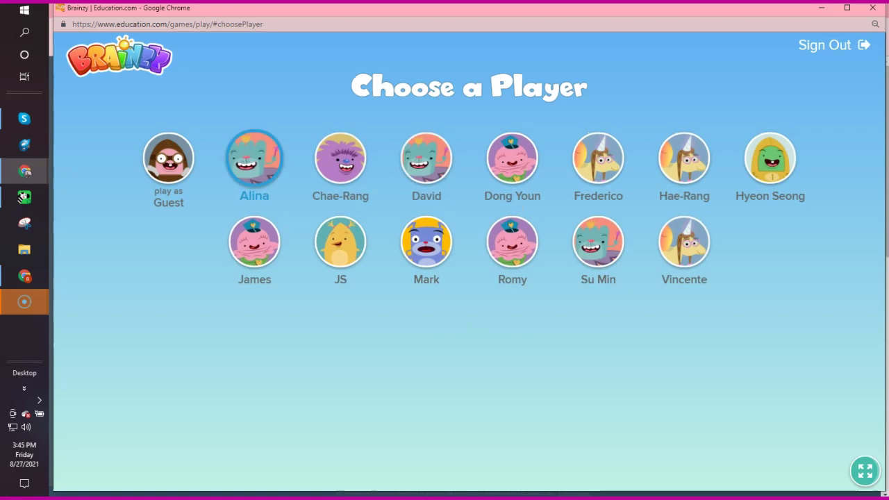
left_click(254, 159)
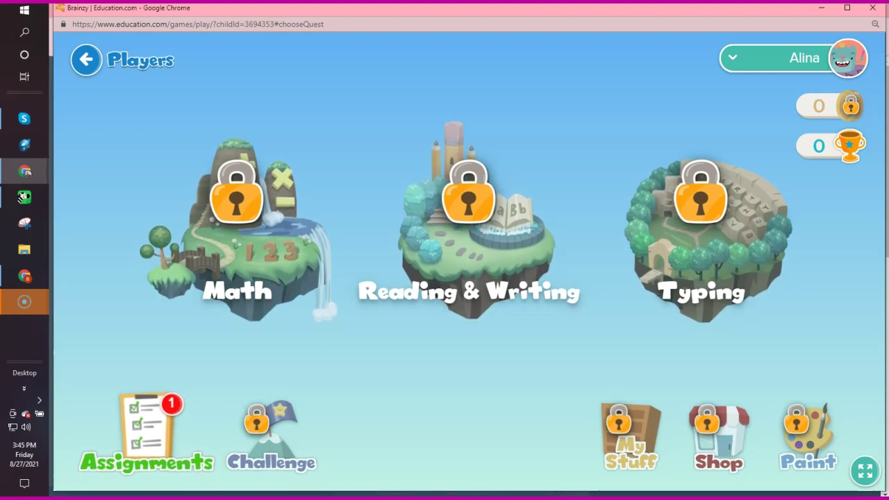
left_click(147, 434)
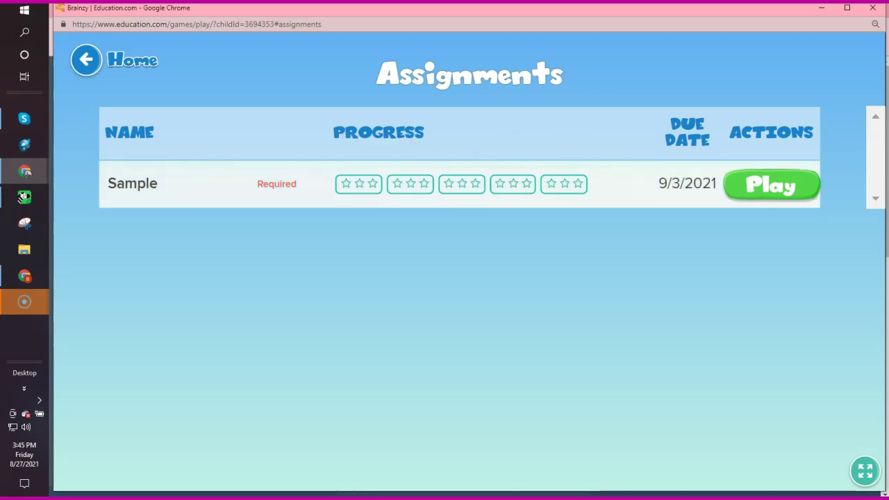
left_click(771, 185)
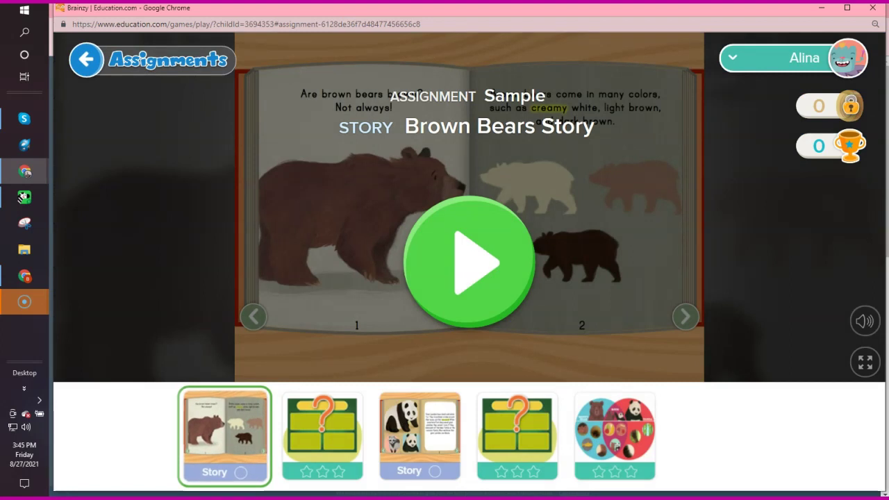
Step: Leave the Sample assignment, sign out of kid mode and return to the Comparing Information lesson page
left_click(86, 59)
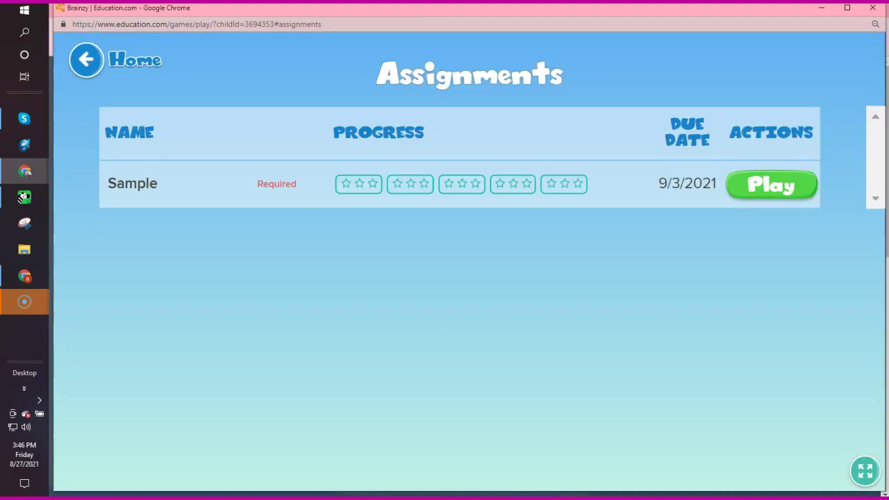
left_click(86, 59)
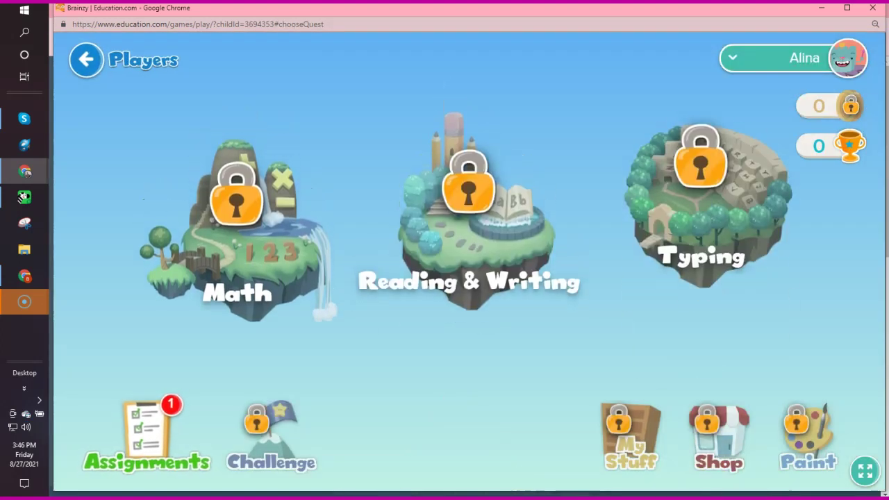
left_click(86, 59)
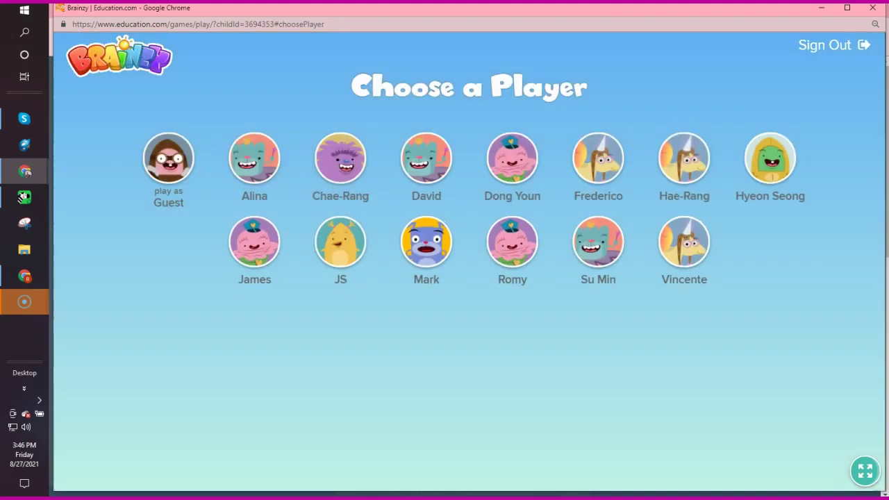
left_click(827, 45)
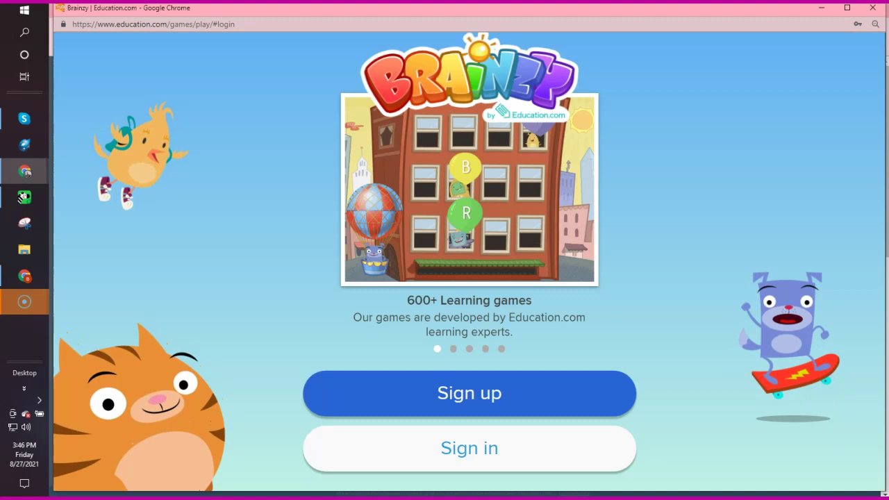
left_click(469, 449)
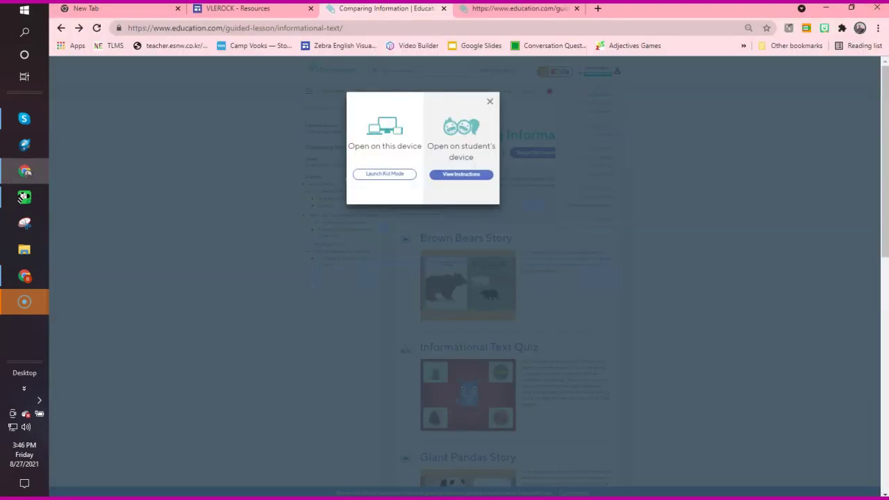
left_click(489, 102)
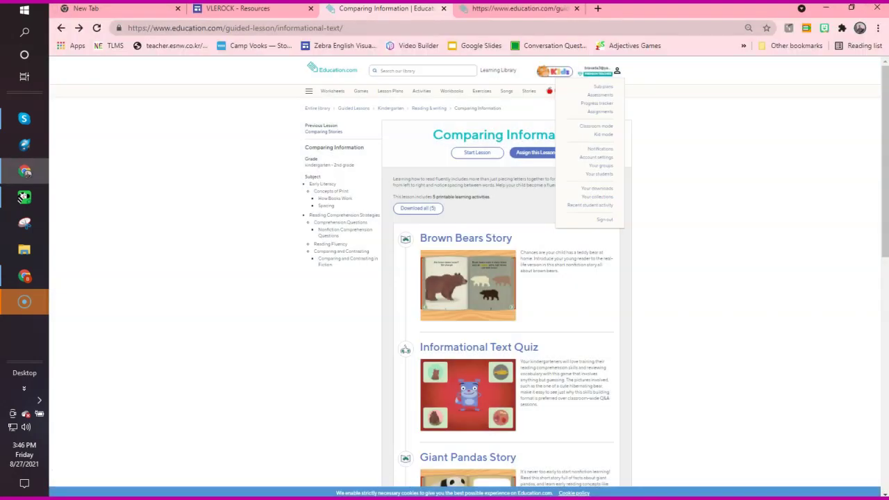
Step: Search the library for Kindergarten resources on nouns and open the Beginning Grammar: Nouns and Verbs worksheet
left_click(423, 71)
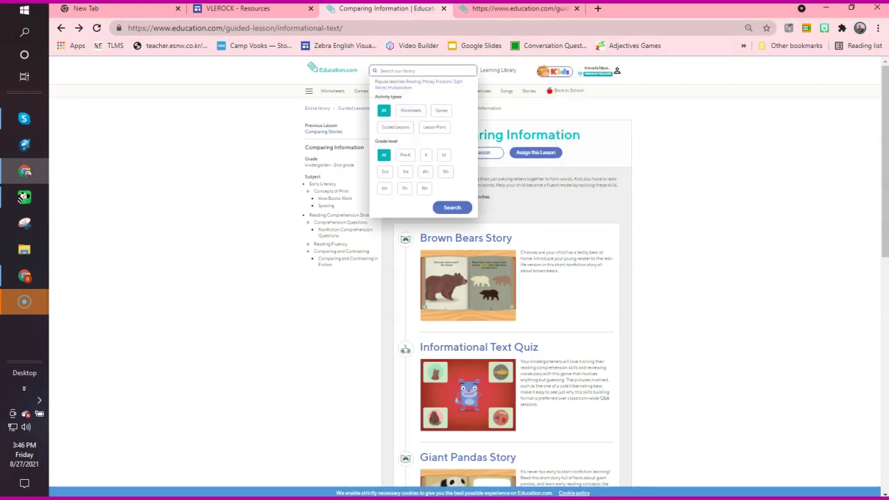
left_click(426, 155)
left_click(423, 71)
type("nouns")
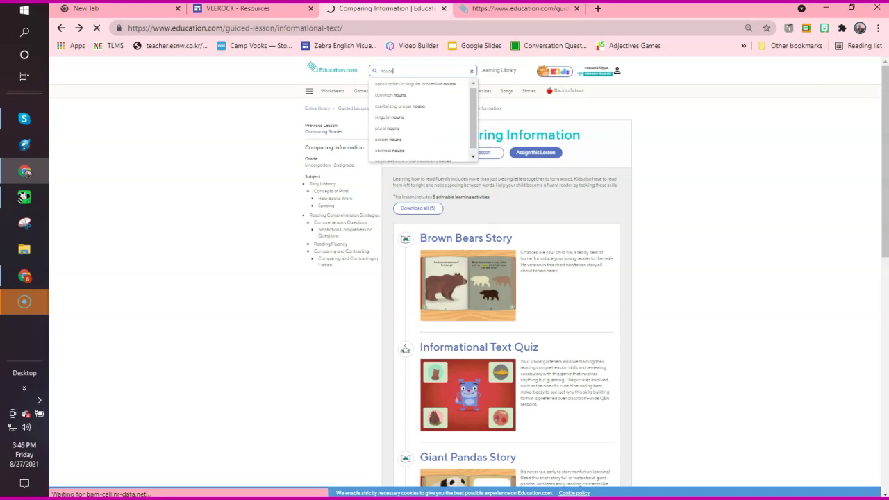
key("Return")
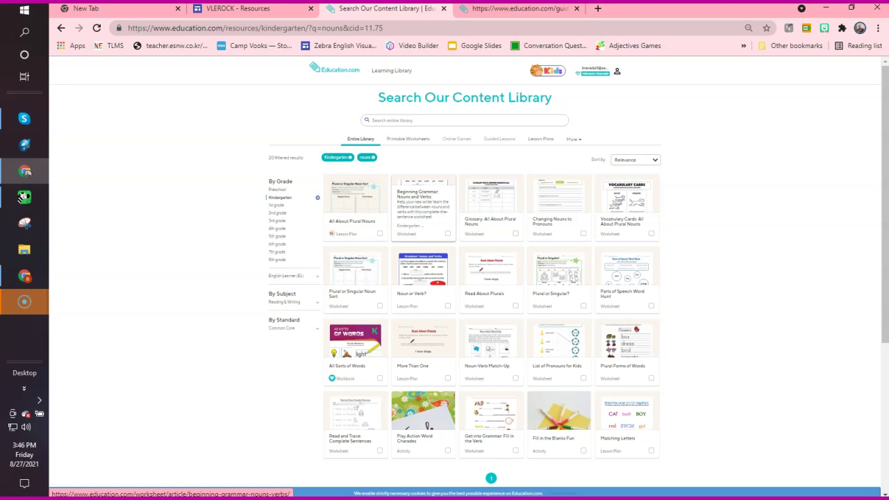
left_click(423, 201)
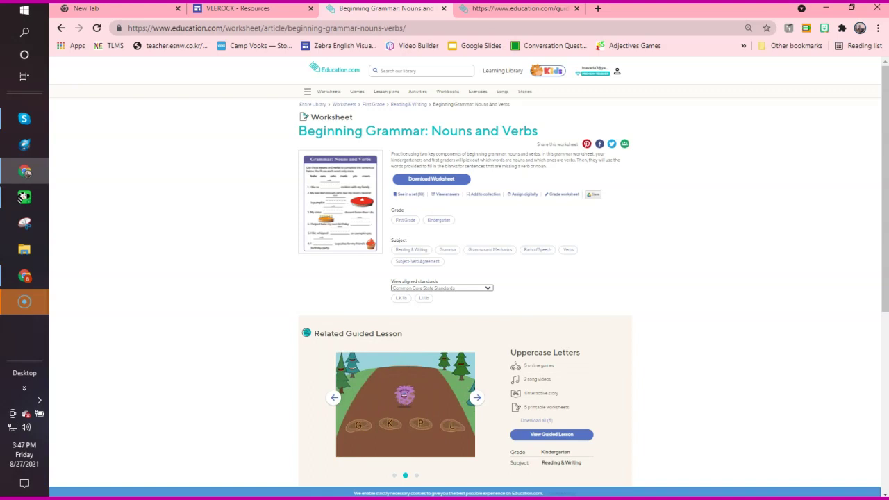
Step: Create a new digital assignment for the worksheet, make it mandatory, name it apaj and continue to choosing students
left_click(525, 195)
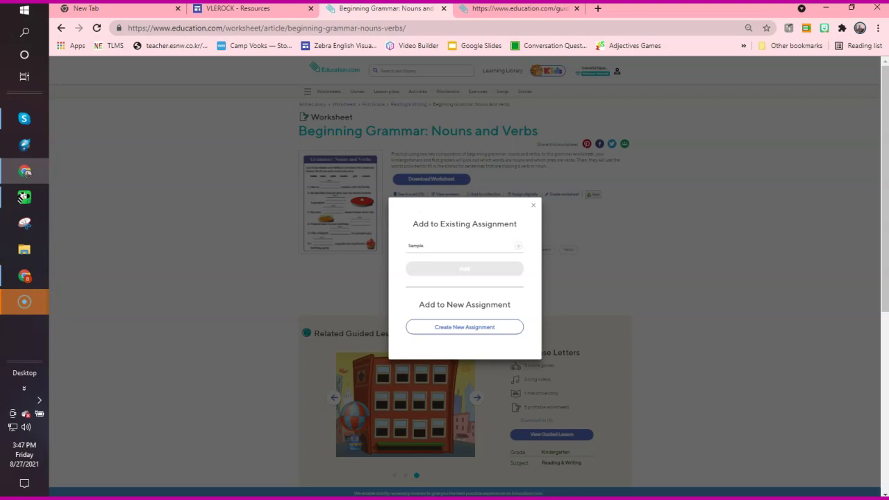
left_click(464, 327)
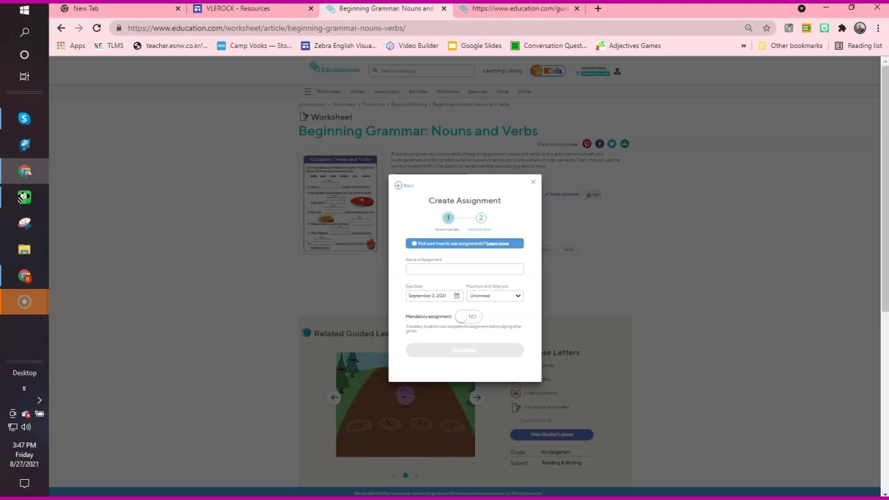
left_click(469, 317)
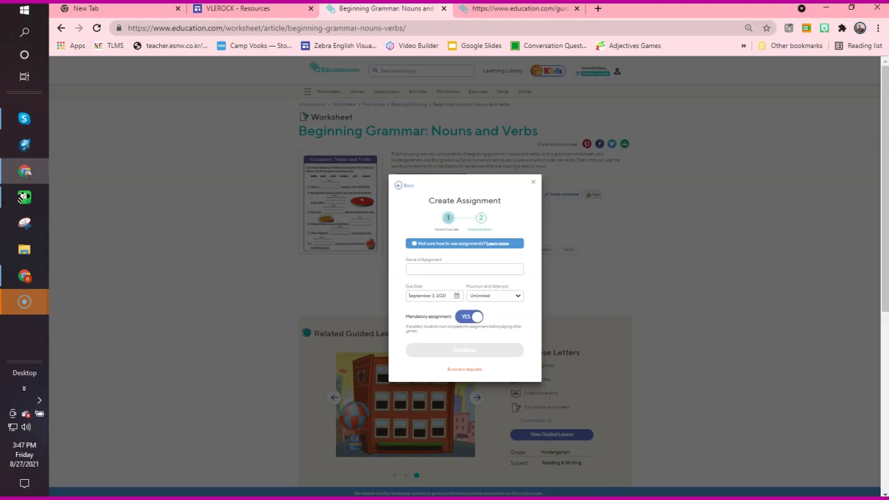
left_click(463, 269)
type("apa")
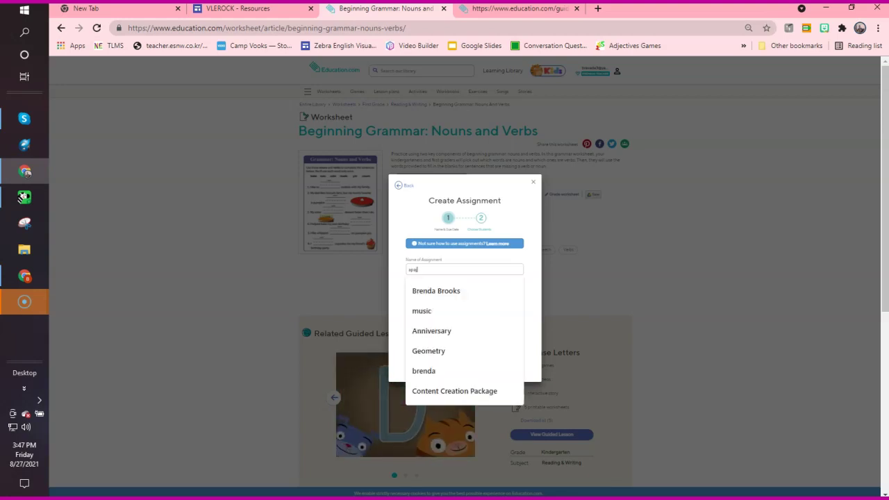
left_click(464, 270)
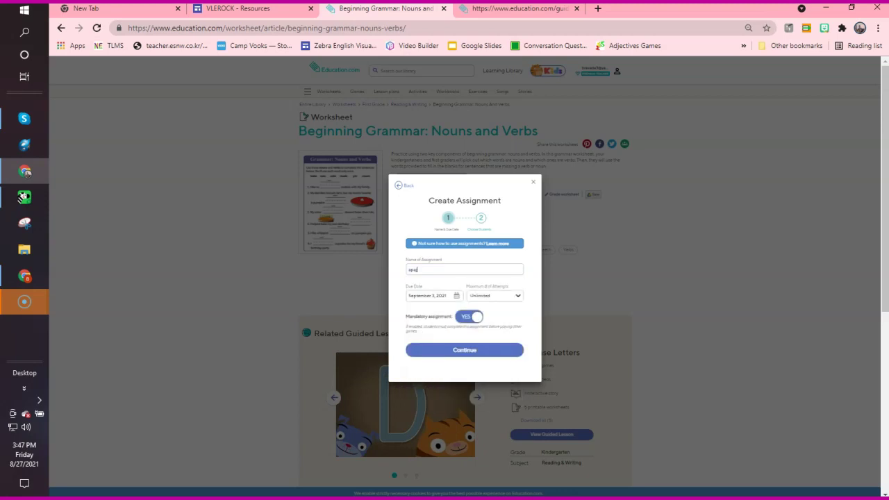
left_click(464, 350)
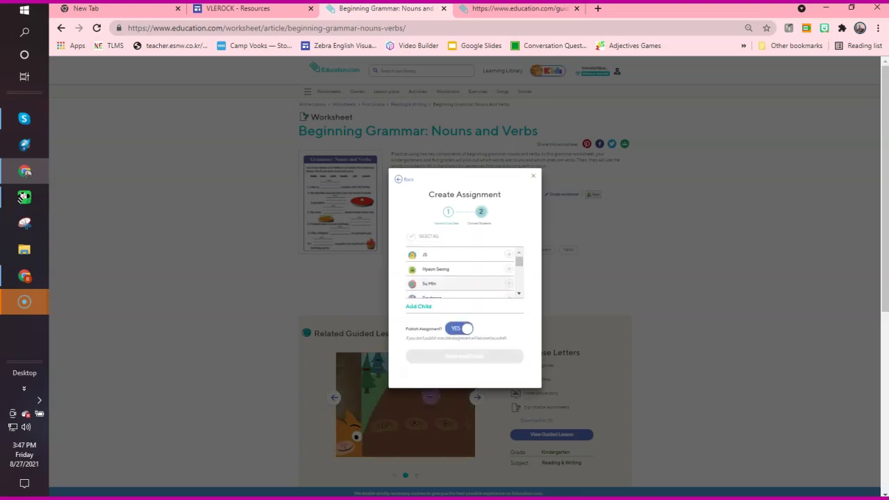
Step: Choose the second listed student for the apaj assignment, save it and close the confirmation
left_click(509, 269)
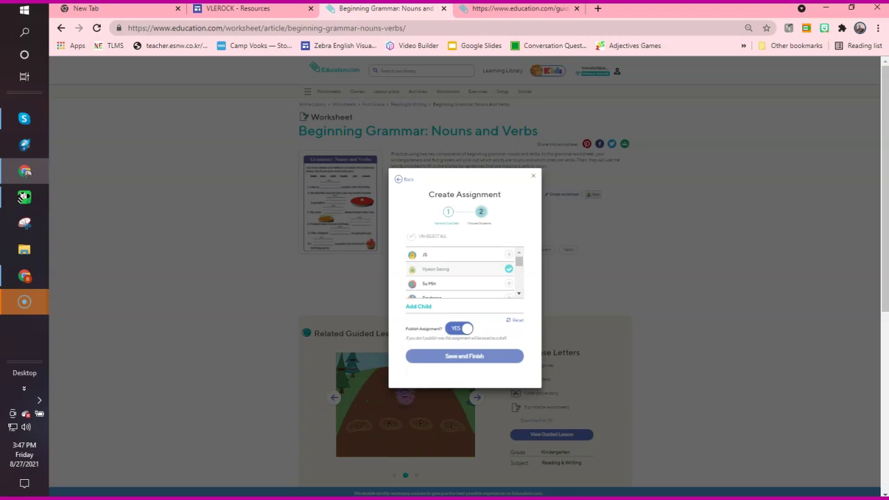
left_click(464, 356)
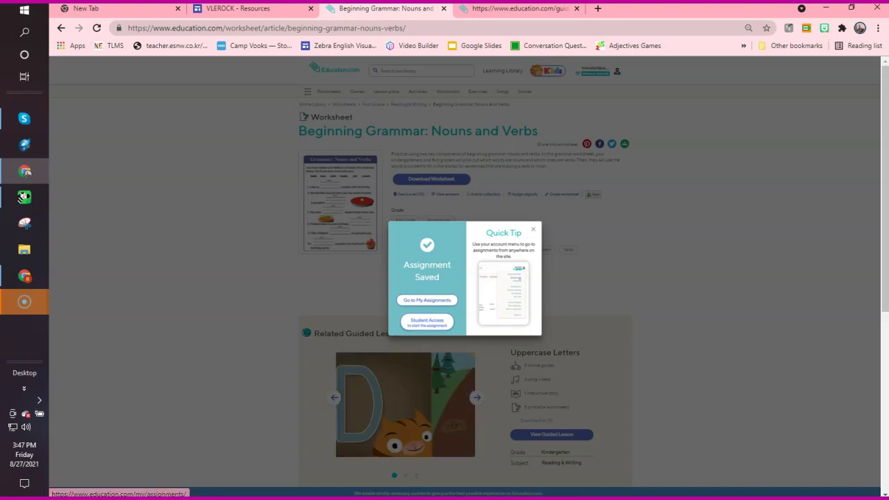
left_click(533, 229)
Step: Enter kid mode as the student assigned to apaj and open that student's assignments list
left_click(617, 71)
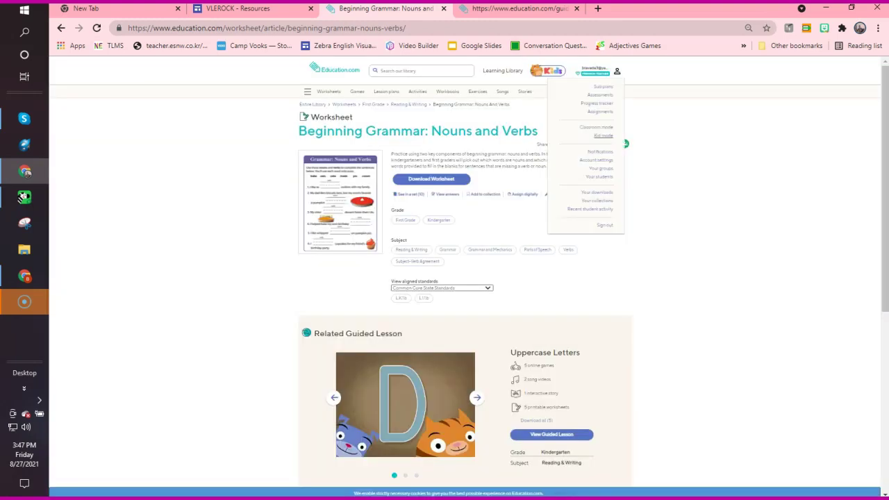
left_click(603, 135)
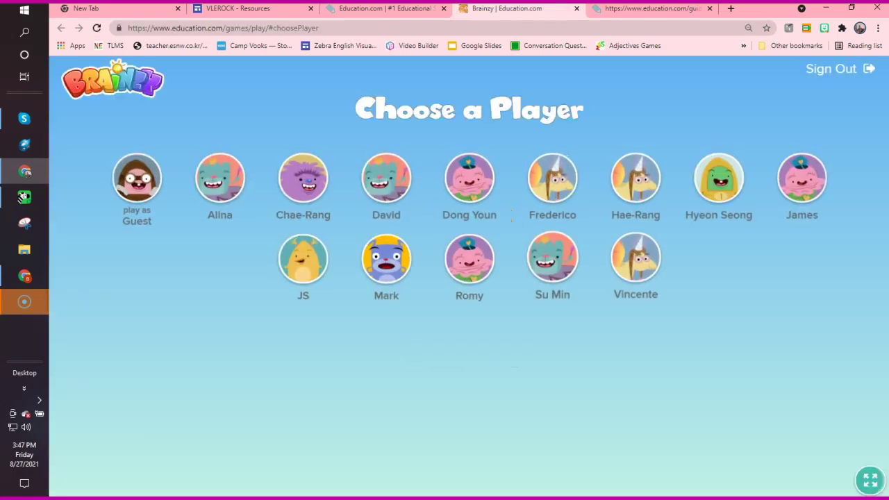
left_click(719, 177)
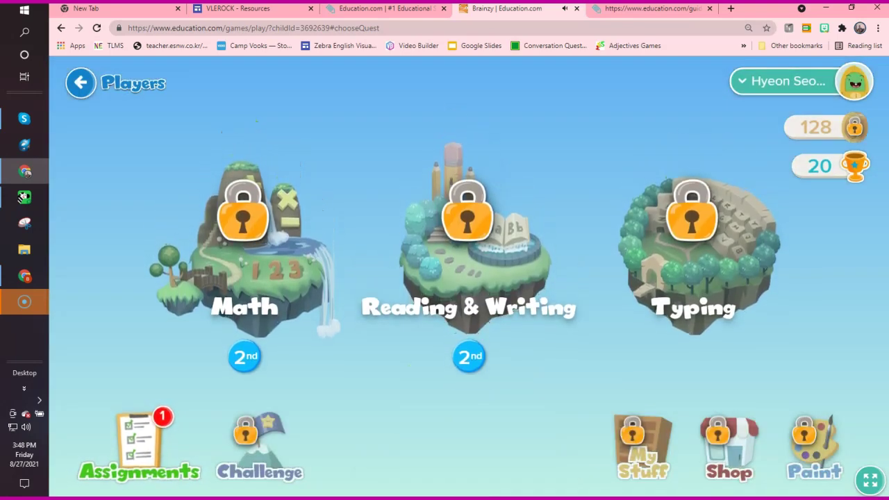
left_click(140, 445)
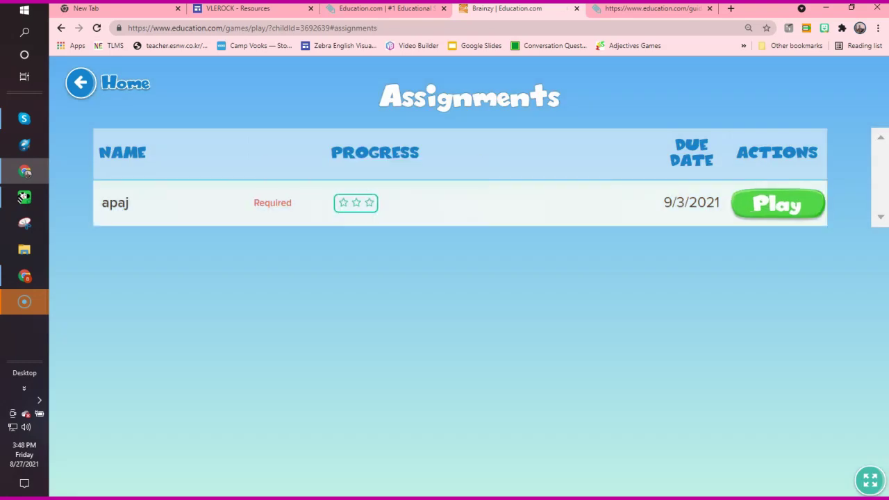
Step: Start the apaj worksheet and draw a black pencil line from the word bake to the blank in sentence 1
left_click(776, 204)
left_click(467, 278)
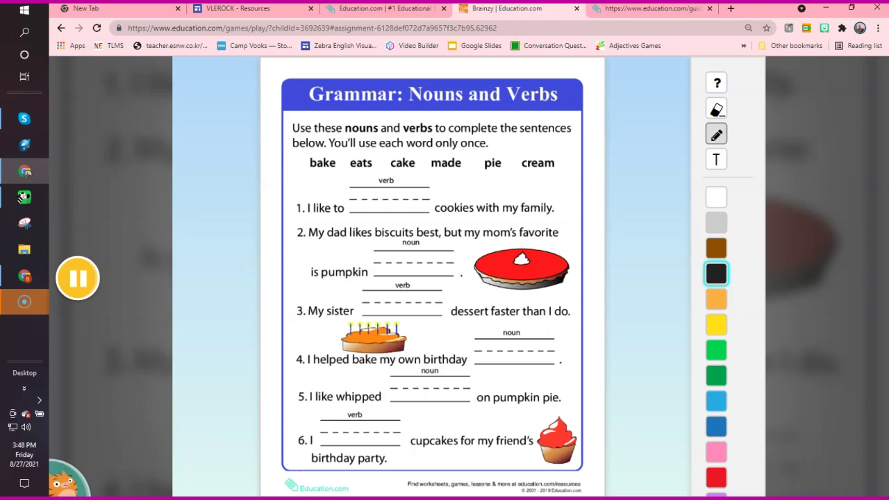
left_click_drag(321, 167, 366, 200)
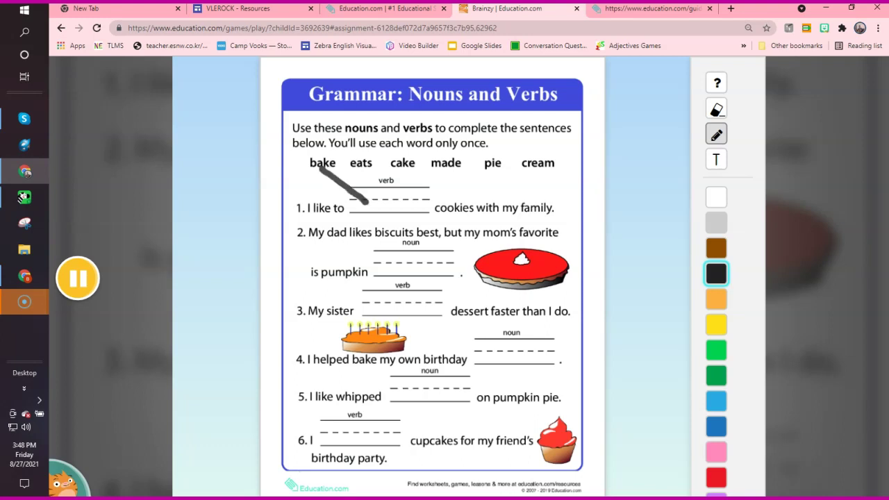
Step: Add the text bake in the blank of sentence 1 with the worksheet's text tool
left_click(716, 160)
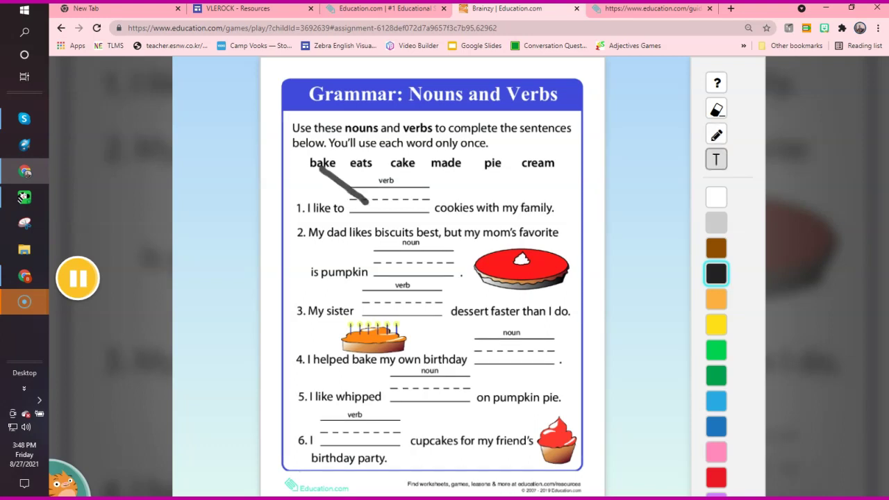
left_click(381, 204)
type("eat")
key("BackSpace")
type("eat")
key("BackSpace")
key("BackSpace")
key("BackSpace")
type("bake")
Step: Fill in the blank of sentence 2 with pie and the blank of sentence 3 with eats
left_click(412, 266)
type("pie")
left_click(397, 314)
type("eat")
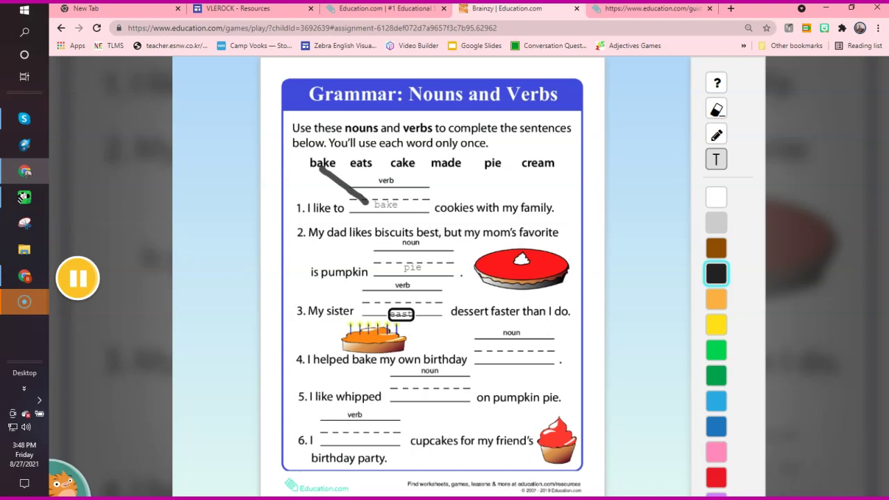
type("s")
Step: Fill in the blanks of sentences 4, 5 and 6 with cake, cream and made
left_click(514, 355)
type("cakes")
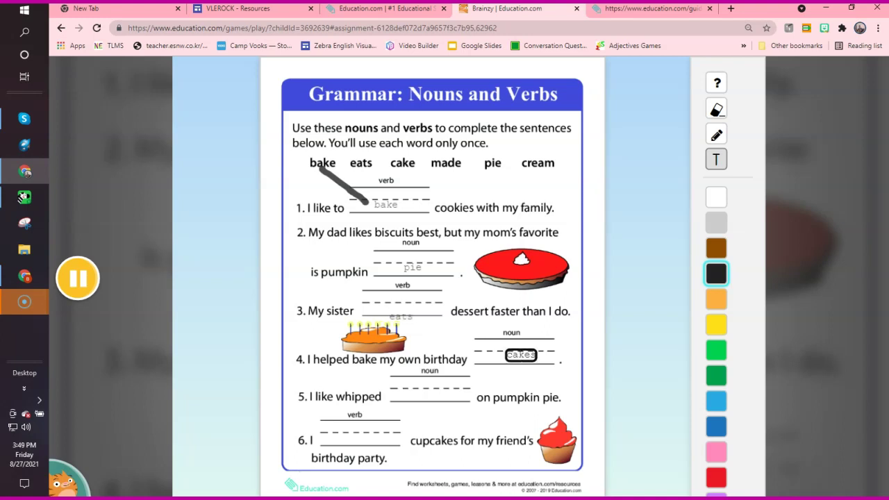
key("BackSpace")
left_click(421, 390)
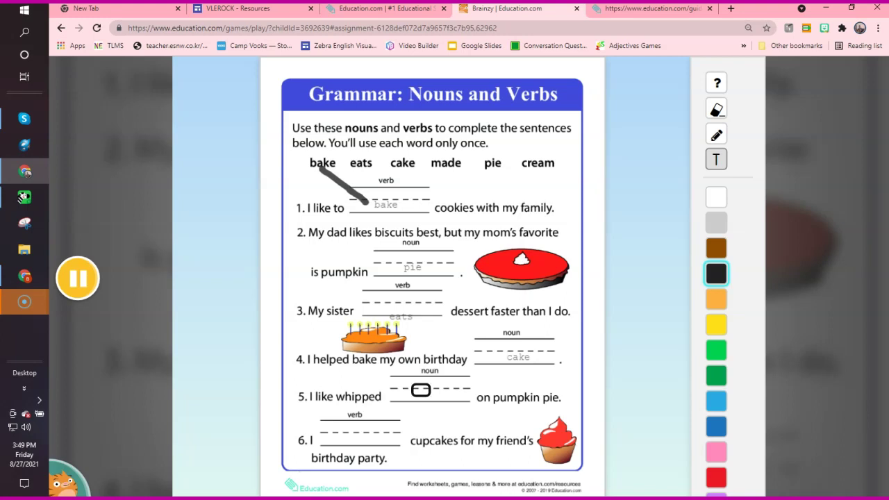
type("cream")
left_click(367, 437)
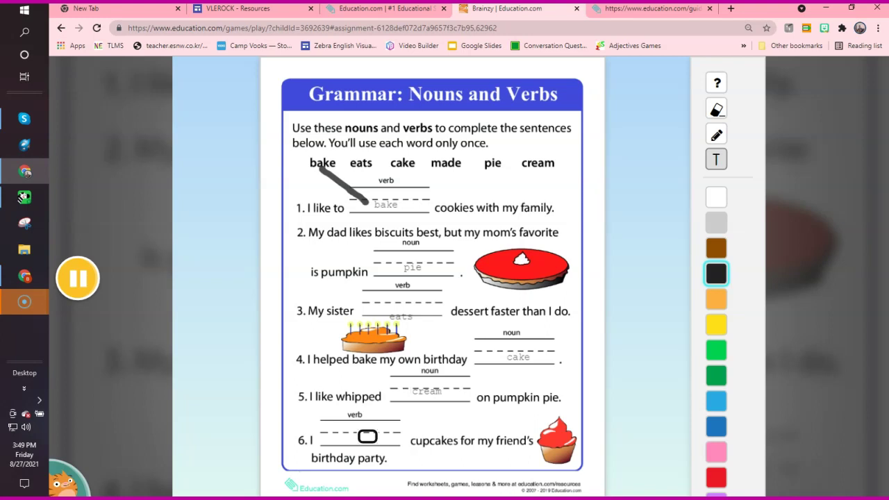
type("made")
key("Return")
left_click(748, 28)
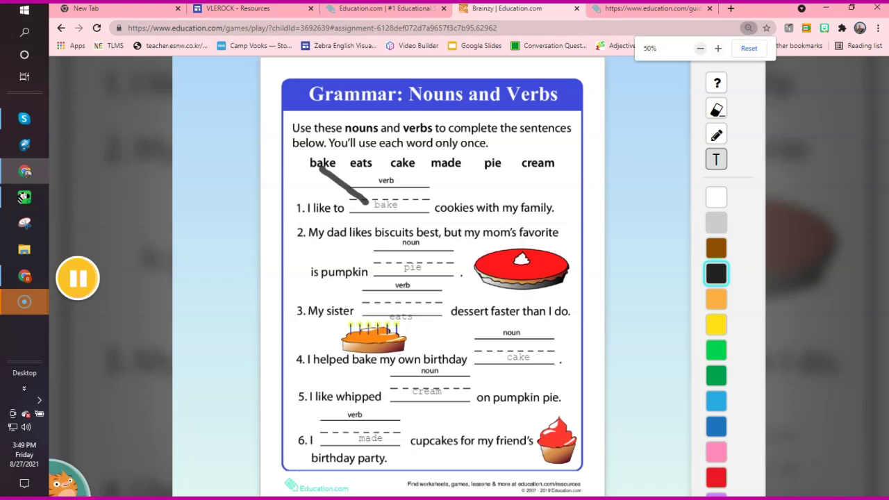
left_click(700, 48)
left_click(699, 48)
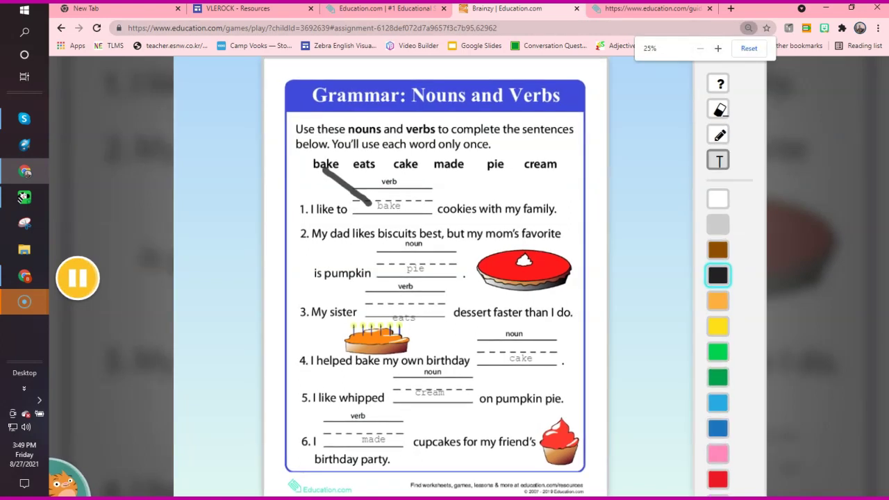
left_click(718, 49)
left_click(717, 49)
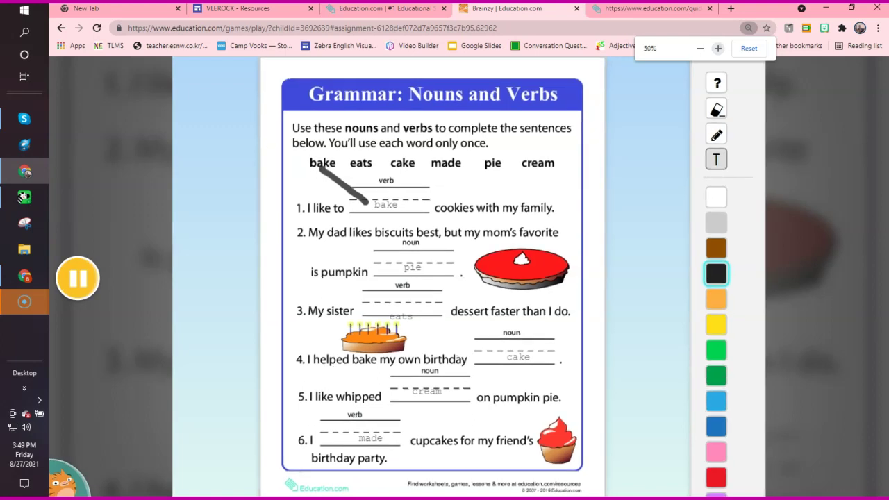
left_click(718, 49)
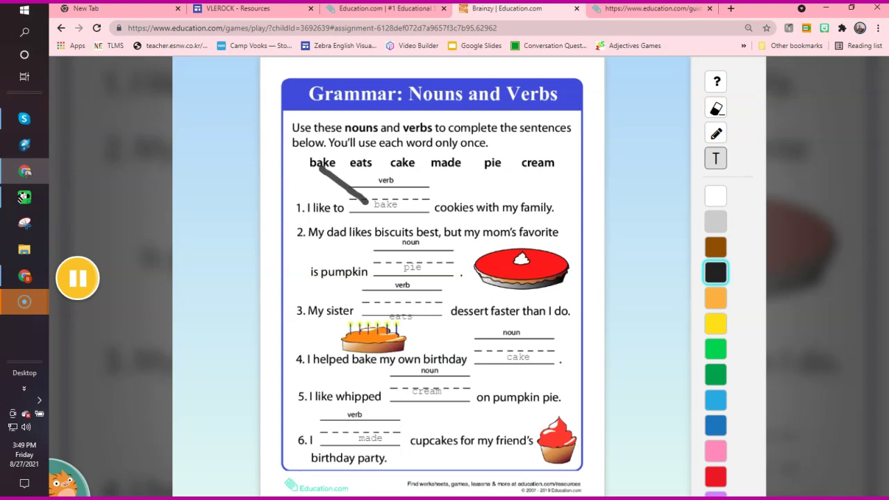
right_click(462, 102)
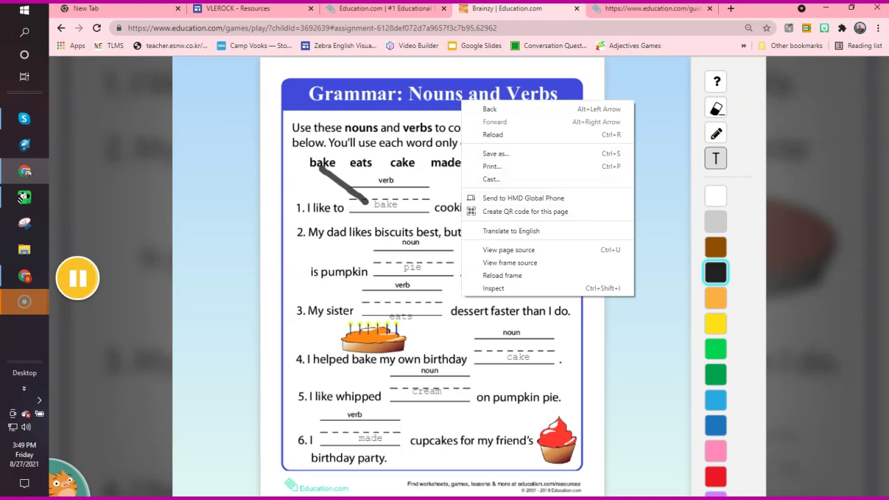
left_click(434, 265)
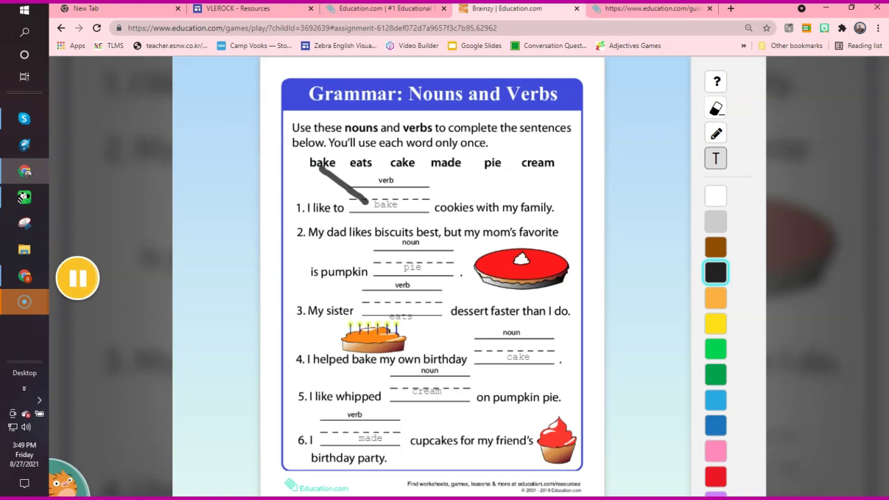
Step: Submit the completed apaj worksheet and continue to the student's assignments list
left_click(715, 109)
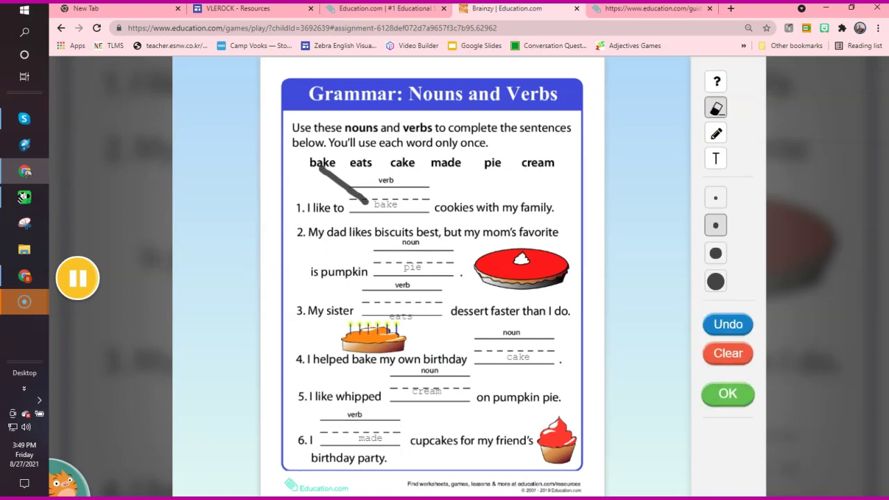
left_click(727, 394)
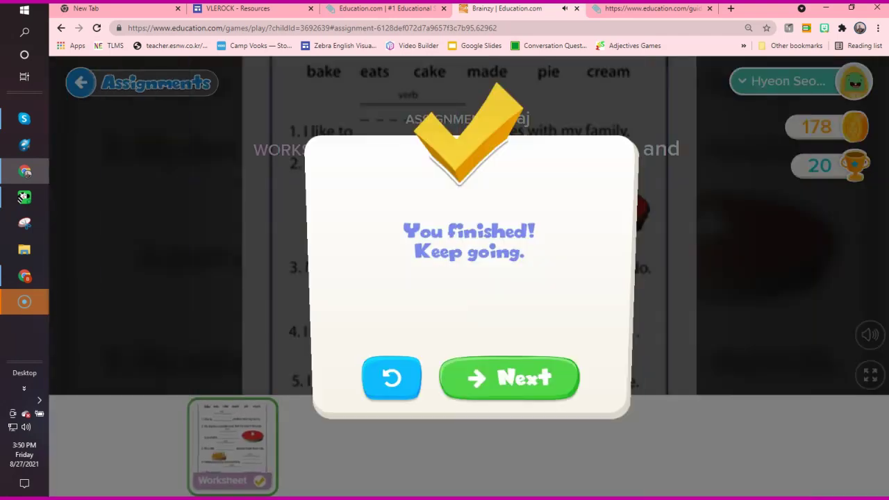
left_click(509, 378)
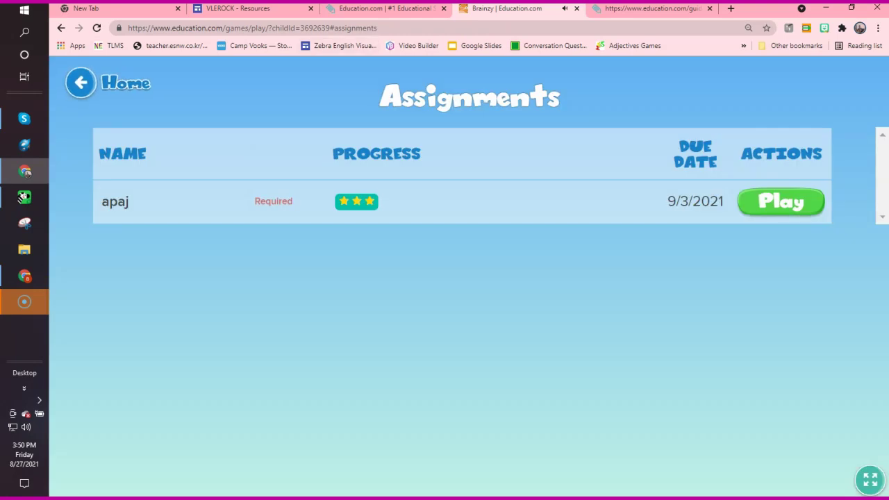
Step: Return to the student's home page, open Paint and start a new blank picture
left_click(82, 82)
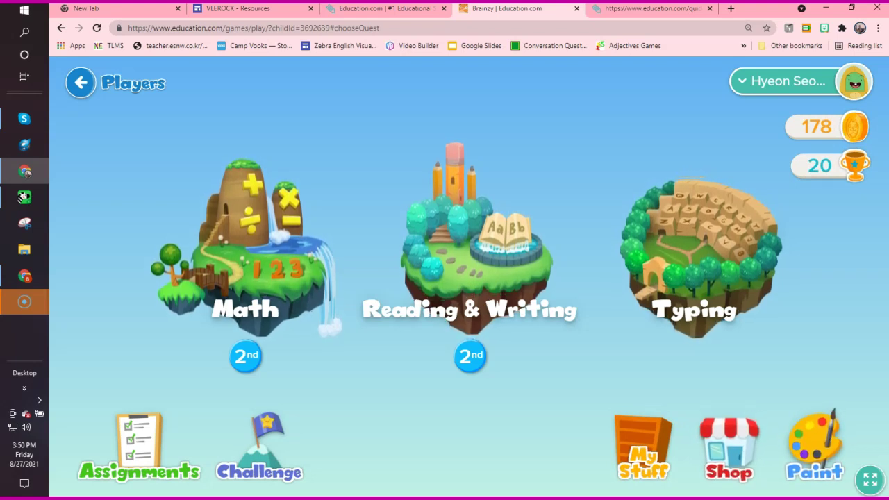
left_click(814, 448)
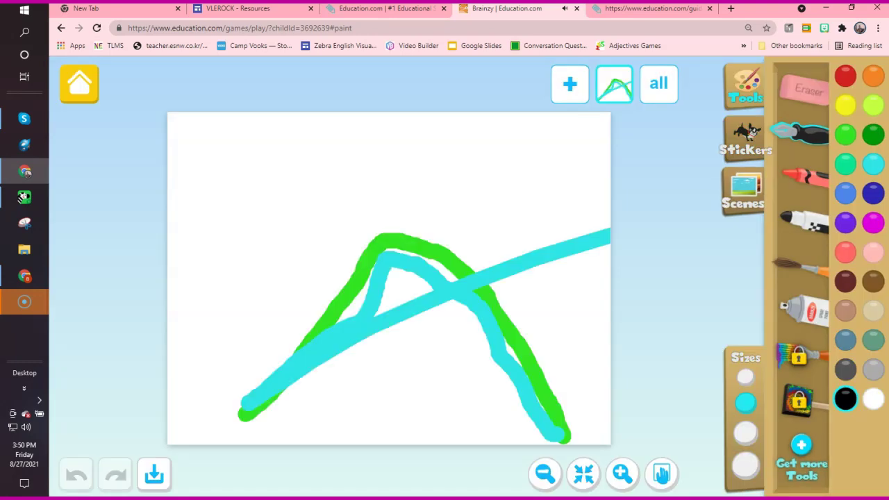
left_click(570, 84)
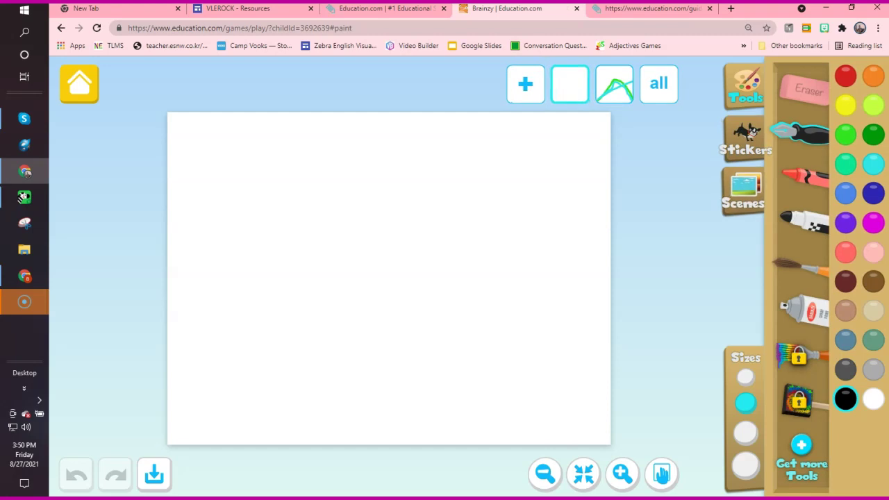
Step: Look at The Zoo scene in the shop and browse the Glitter, spring, vehicles, sports and Animals sticker categories
left_click(745, 190)
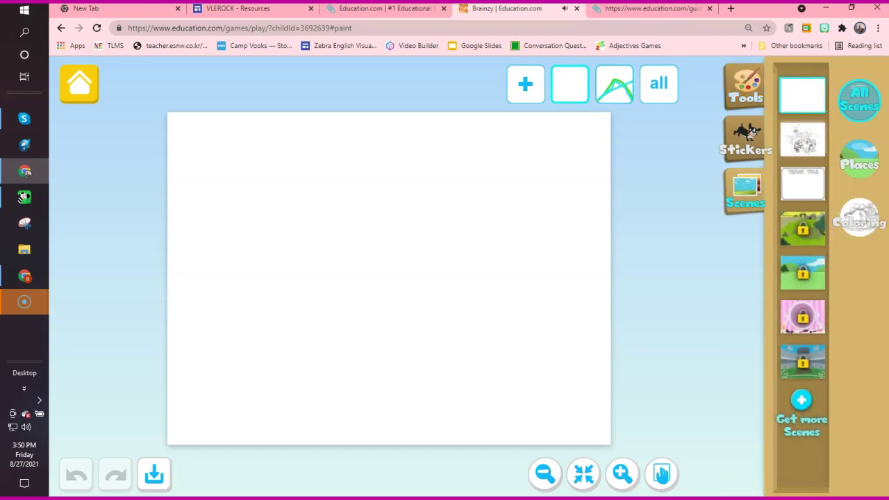
left_click(802, 229)
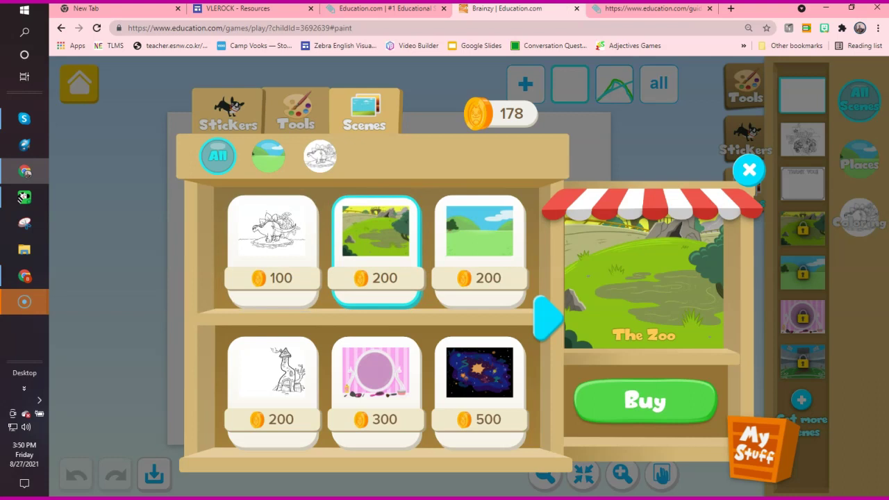
left_click(227, 113)
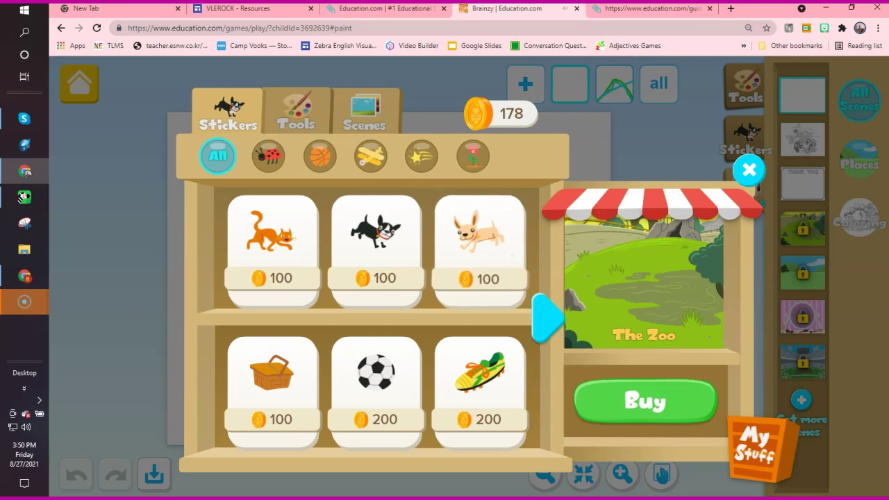
left_click(422, 156)
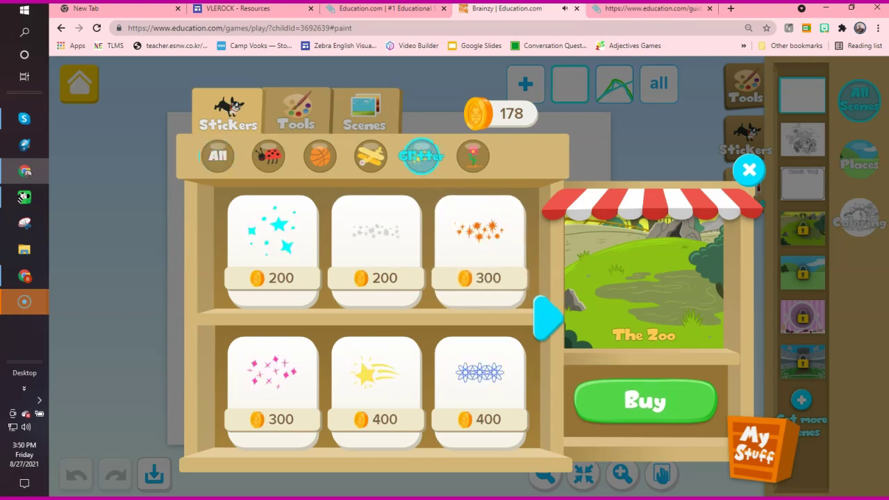
left_click(473, 156)
left_click(421, 155)
left_click(371, 156)
left_click(319, 156)
left_click(269, 156)
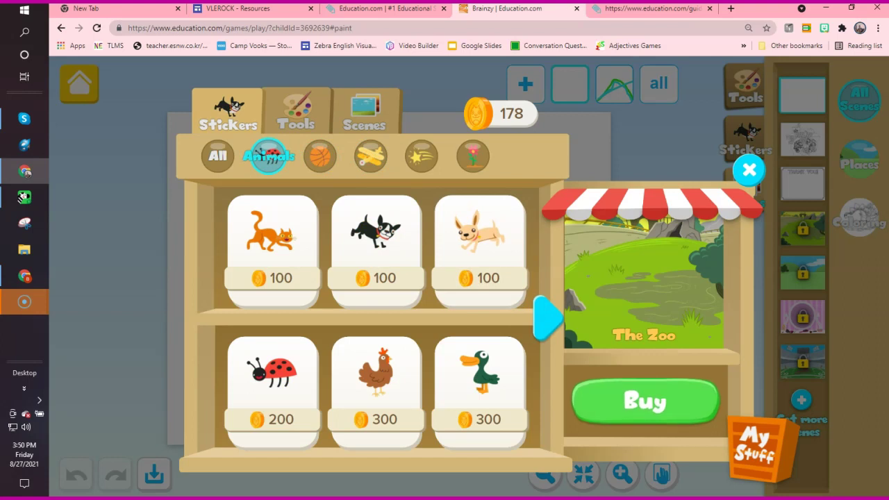
Step: View the shop's tools and scenes, check the stickers owned in My Stuff and return to the blank picture
left_click(297, 111)
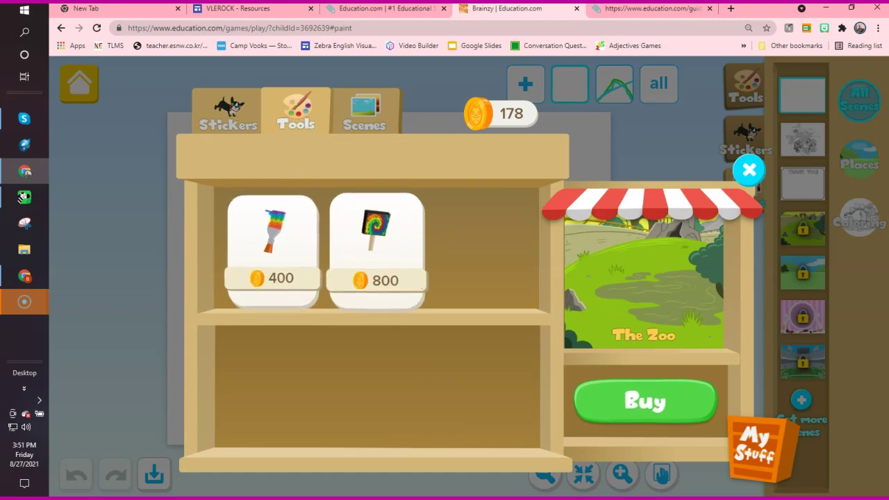
left_click(364, 111)
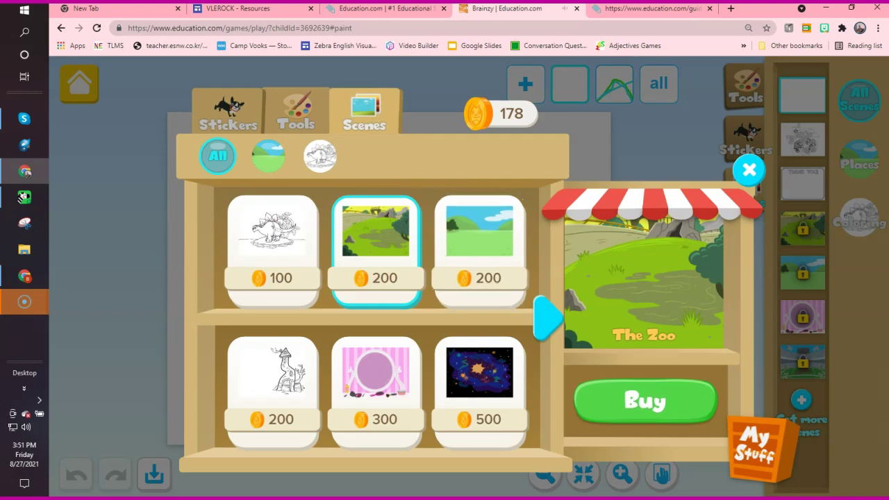
left_click(759, 448)
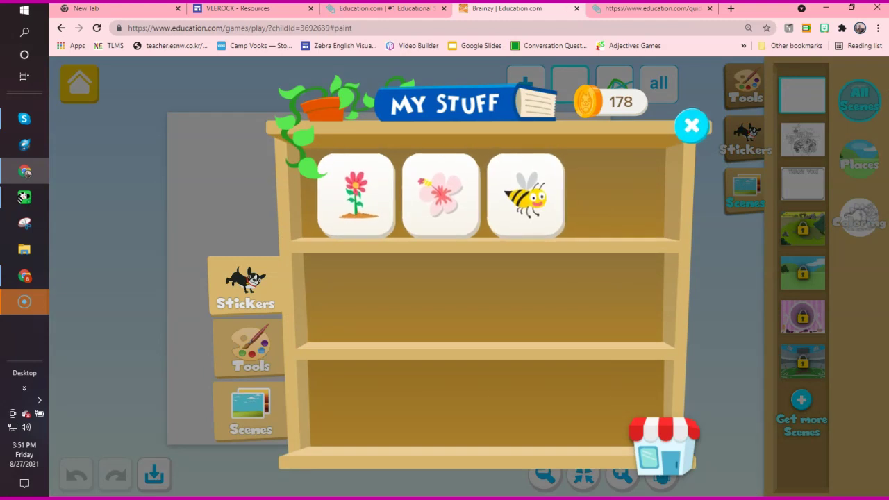
left_click(692, 125)
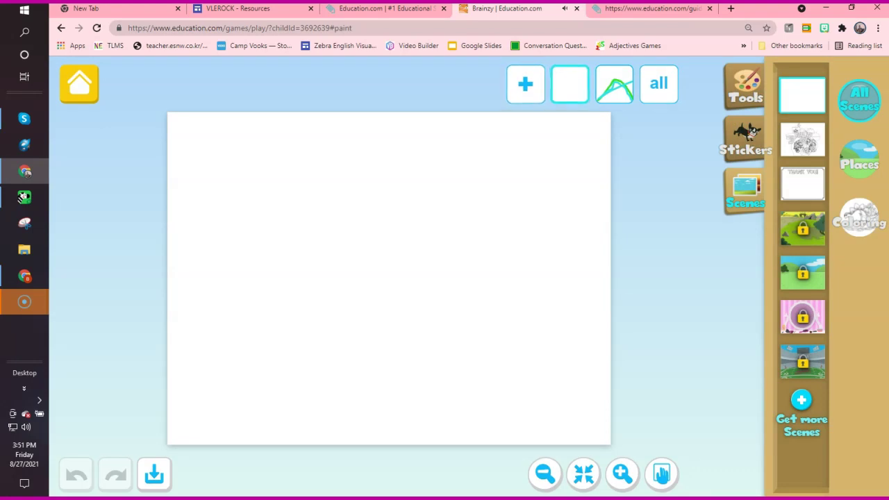
Step: Apply the THANK YOU! scene and place two bee stickers, a pink blossom and a growing red flower below the heading
left_click(802, 184)
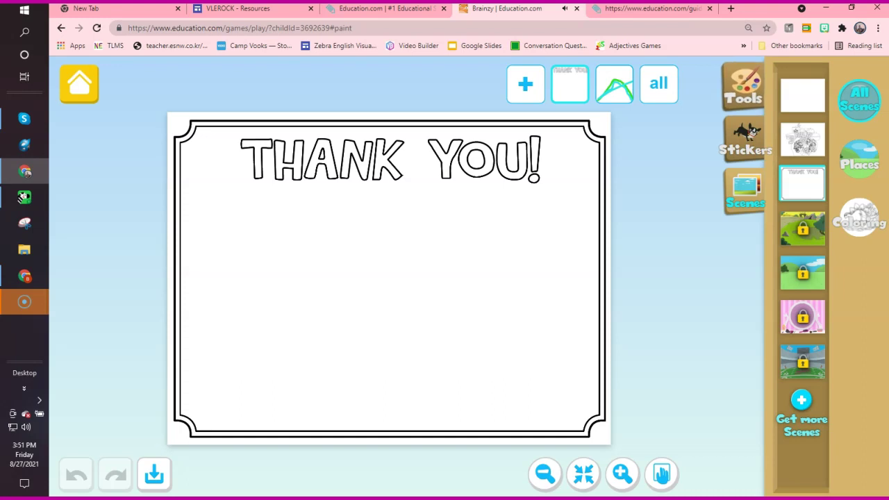
left_click(745, 140)
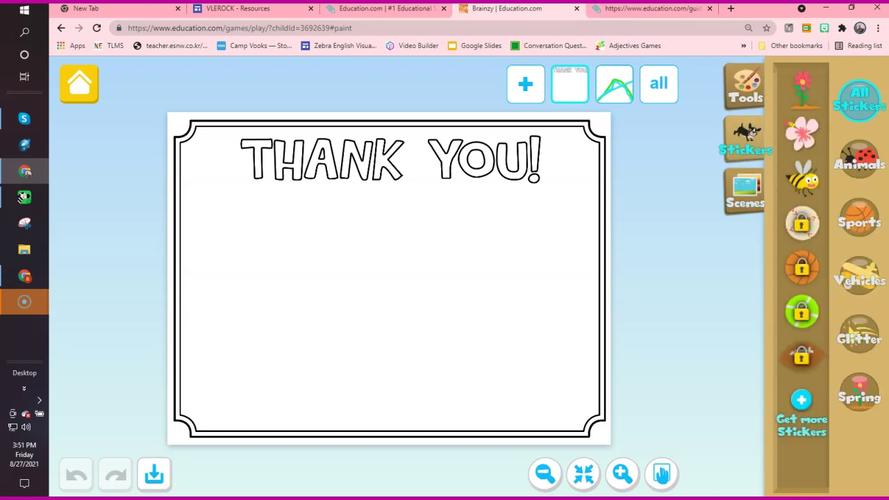
left_click(803, 180)
left_click(803, 179)
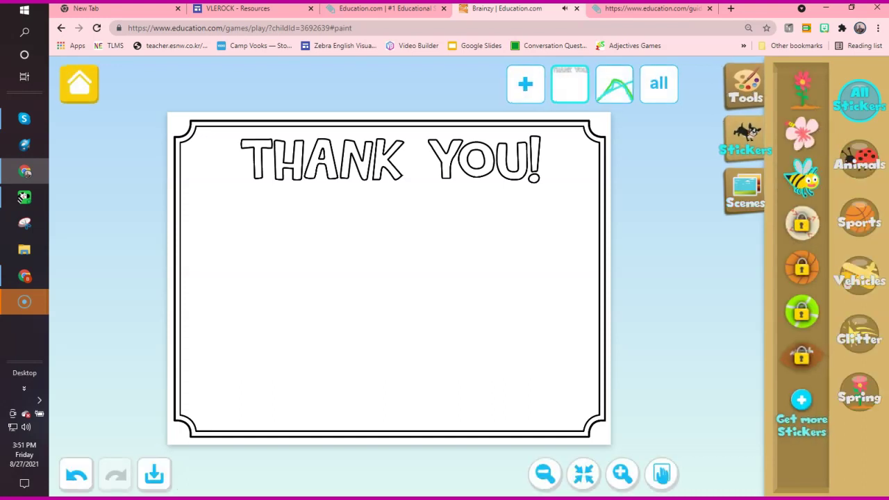
left_click(803, 179)
left_click_drag(803, 178, 484, 232)
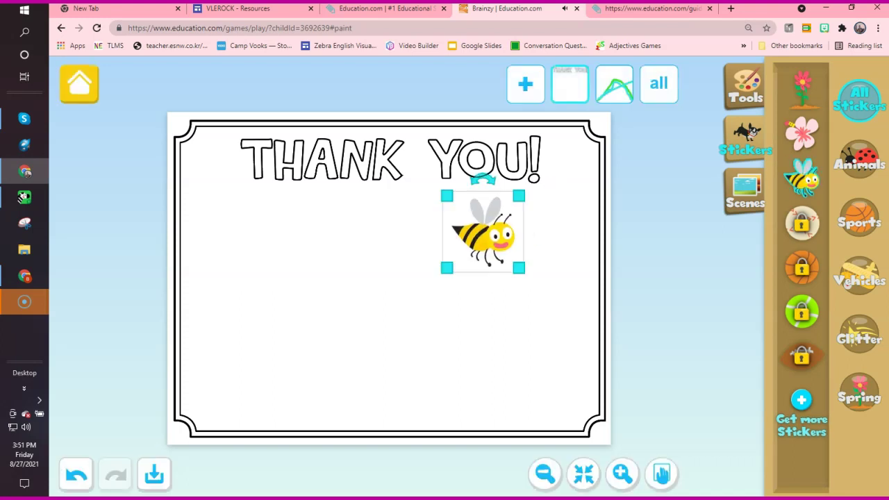
left_click_drag(802, 178, 357, 276)
left_click_drag(801, 132, 481, 313)
left_click_drag(803, 89, 283, 325)
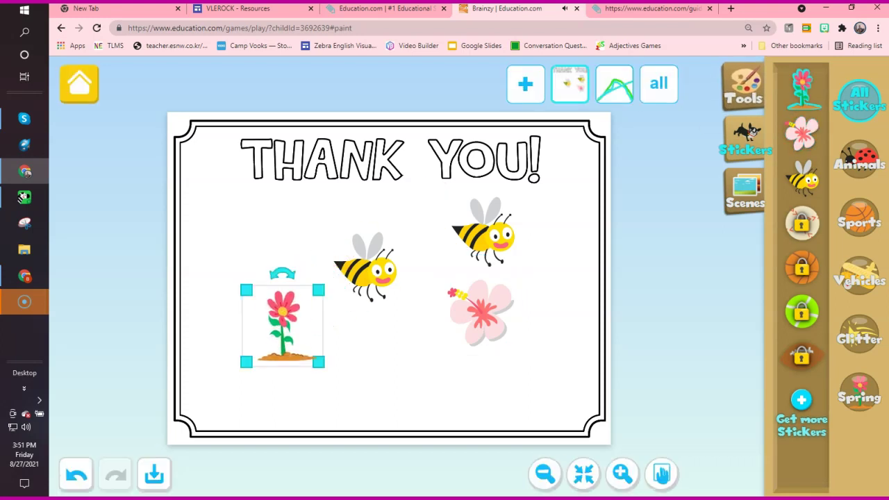
Step: Spray turquoise speckles across the thank-you card and paint turquoise brush strokes over its heading, bees and pink blossom
left_click(746, 88)
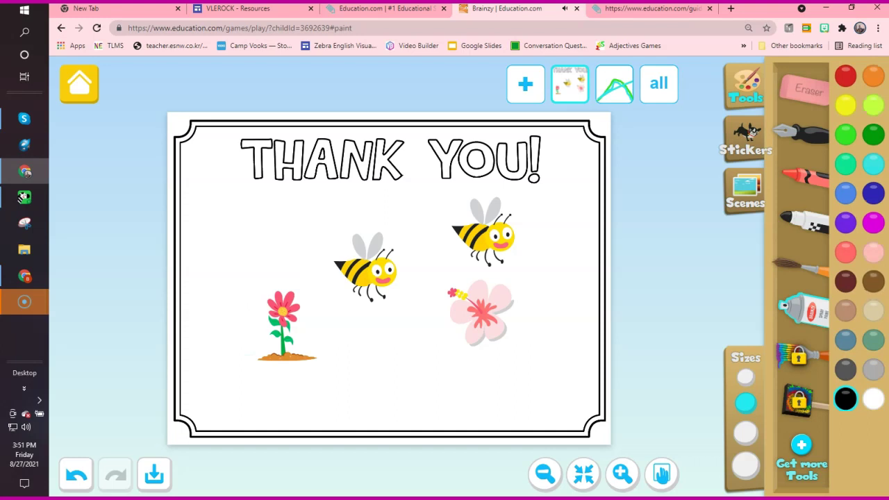
left_click(872, 165)
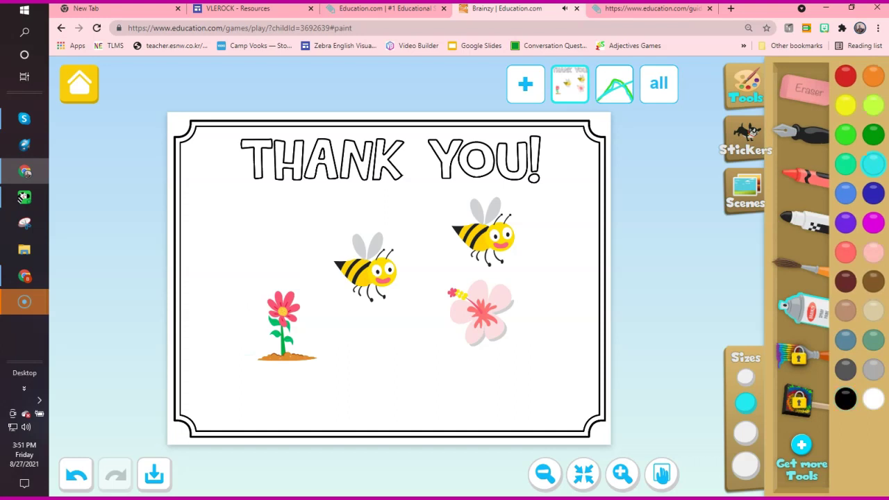
mouse_move(199, 163)
left_mouse_down()
mouse_move(425, 174)
mouse_move(269, 236)
mouse_move(347, 321)
mouse_move(347, 219)
mouse_move(269, 222)
left_mouse_up()
left_click(802, 266)
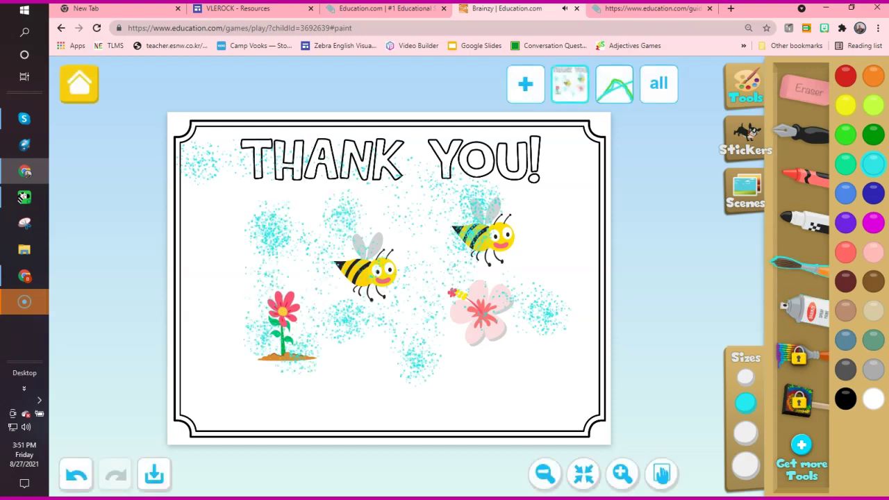
mouse_move(487, 267)
left_mouse_down()
mouse_move(481, 337)
mouse_move(382, 284)
mouse_move(390, 311)
left_mouse_up()
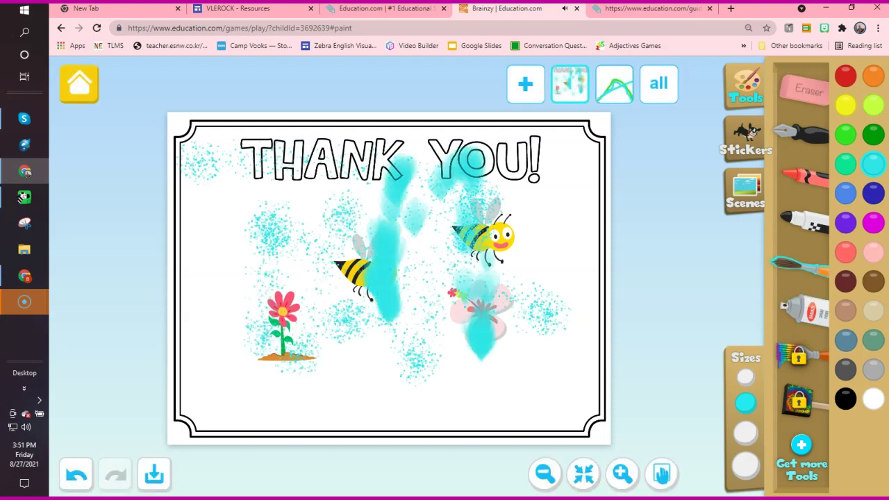
Step: Draw a turquoise crayon loop around the upper bee and pink blossom, and erase diagonal streaks across the card's strokes and stickers
left_click(805, 177)
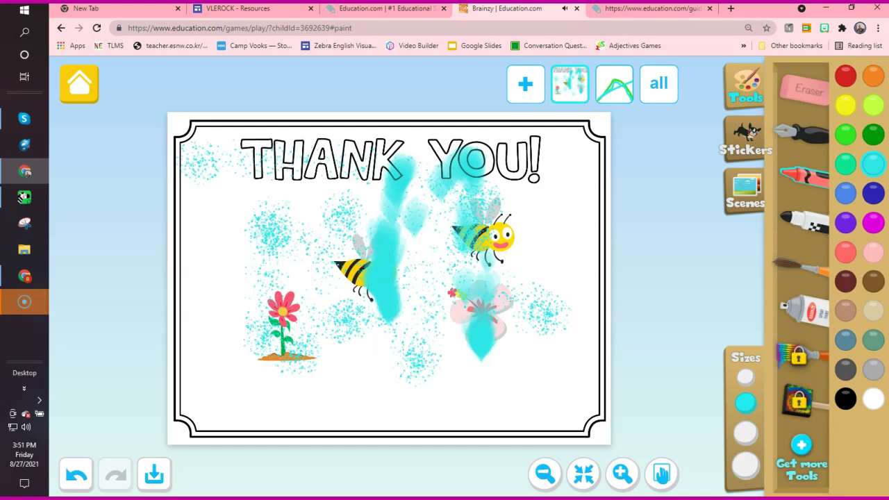
mouse_move(555, 259)
left_mouse_down()
mouse_move(445, 321)
mouse_move(491, 318)
mouse_move(512, 204)
left_mouse_up()
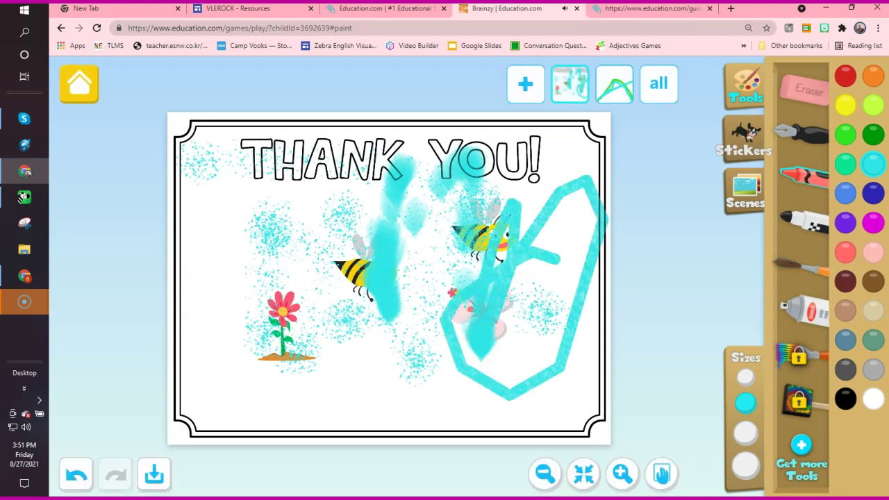
left_click(804, 90)
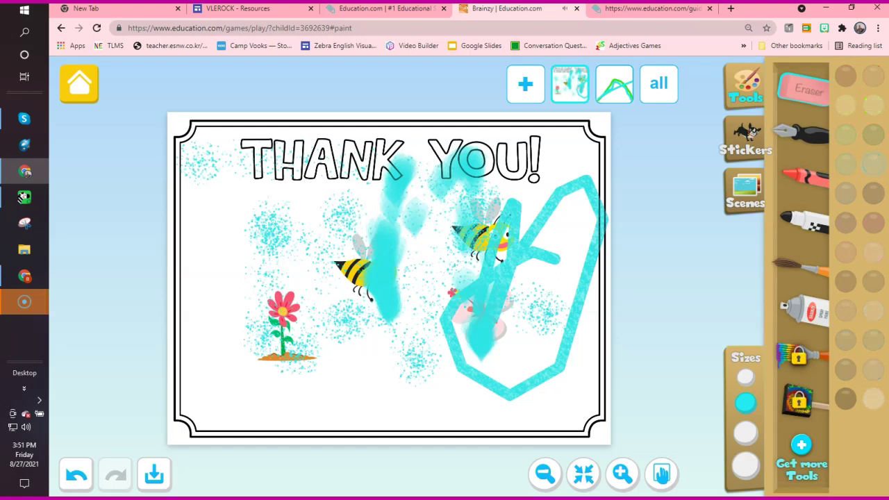
mouse_move(479, 167)
left_mouse_down()
mouse_move(458, 326)
mouse_move(503, 236)
mouse_move(434, 337)
mouse_move(413, 173)
mouse_move(396, 174)
left_mouse_up()
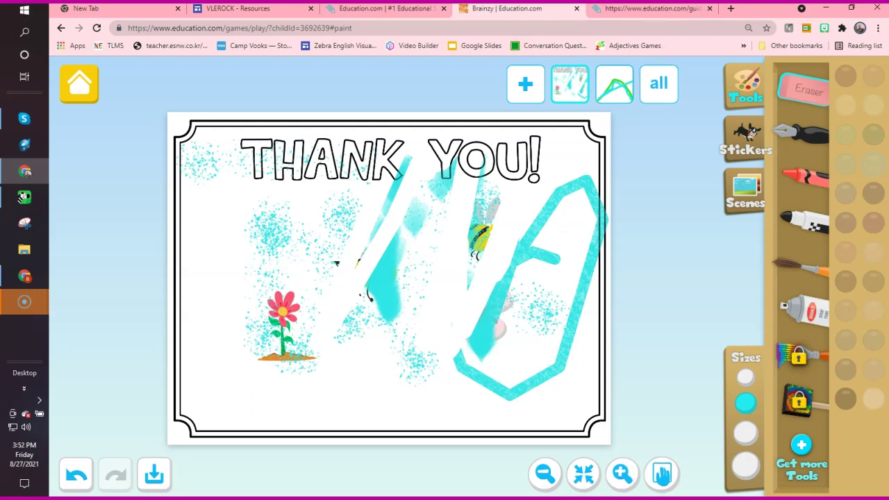
left_click(660, 474)
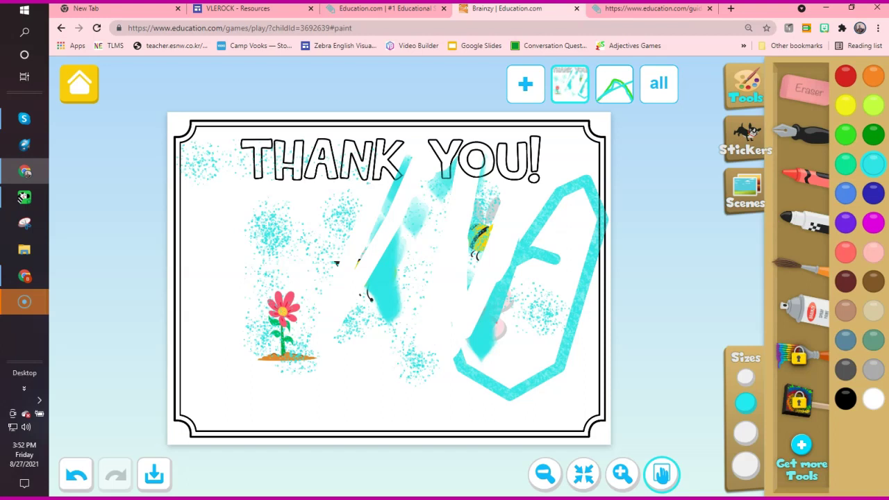
Step: Undo all the strokes, spray and stickers on the card, leaving only the THANK YOU! scene
left_click(77, 475)
left_click(77, 474)
left_click(76, 475)
left_click(76, 475)
left_click(76, 475)
left_click(77, 475)
left_click(76, 474)
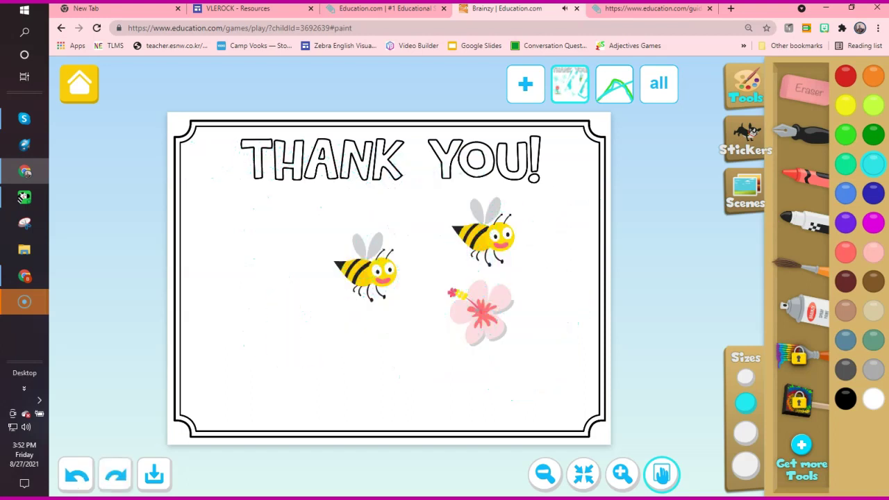
left_click(76, 474)
left_click(76, 474)
left_click(77, 474)
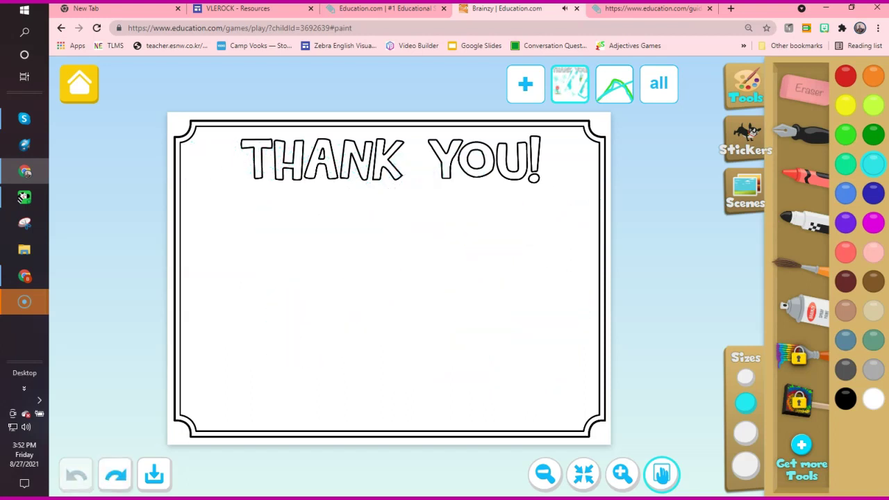
Step: Leave Paint for the kid-mode home screen and switch to the Education.com teacher site
left_click(80, 83)
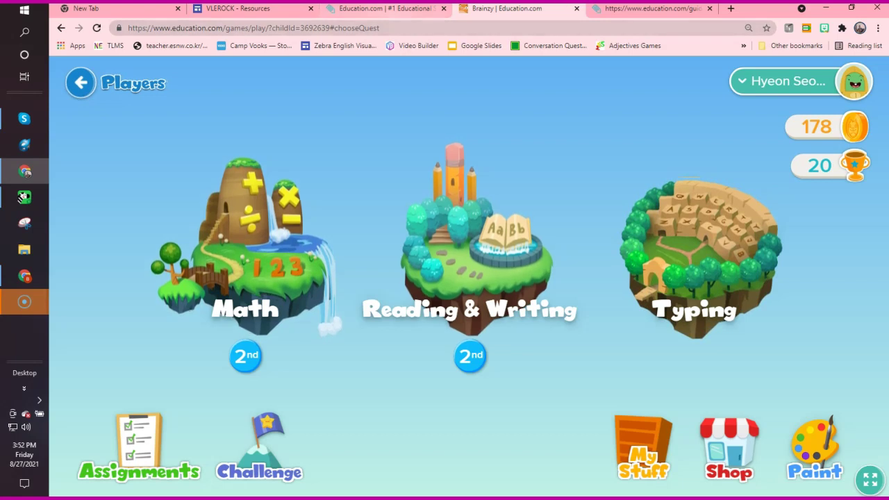
left_click(386, 9)
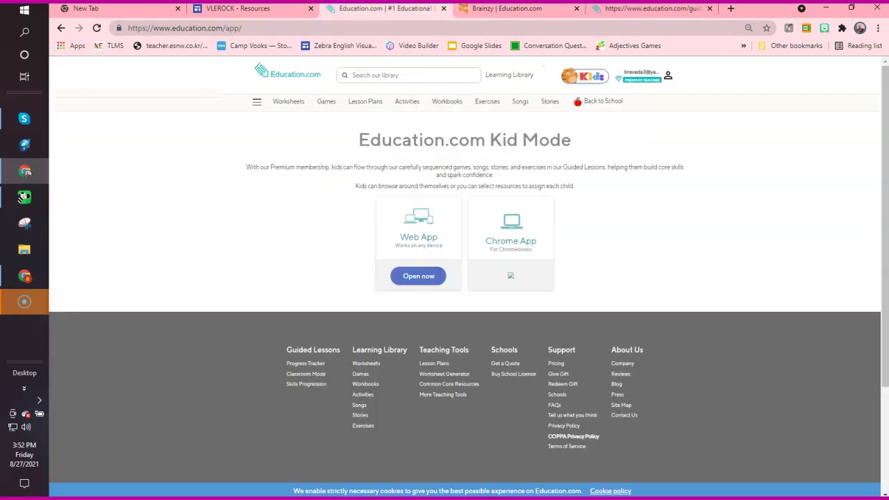